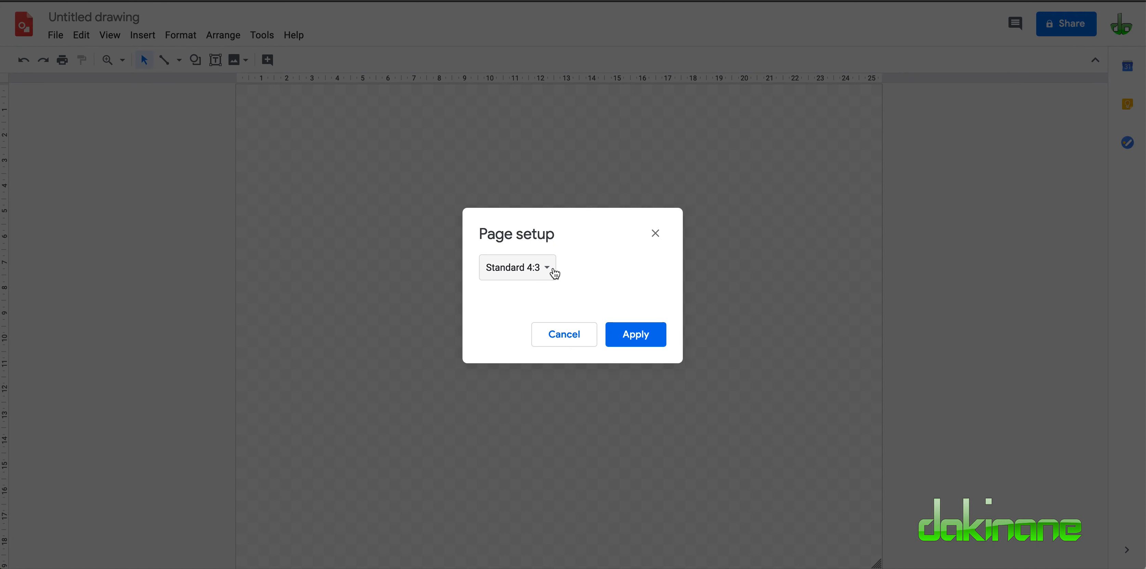
Set the drawing's page to a custom size of 75 x 75 pixels.
click(538, 333)
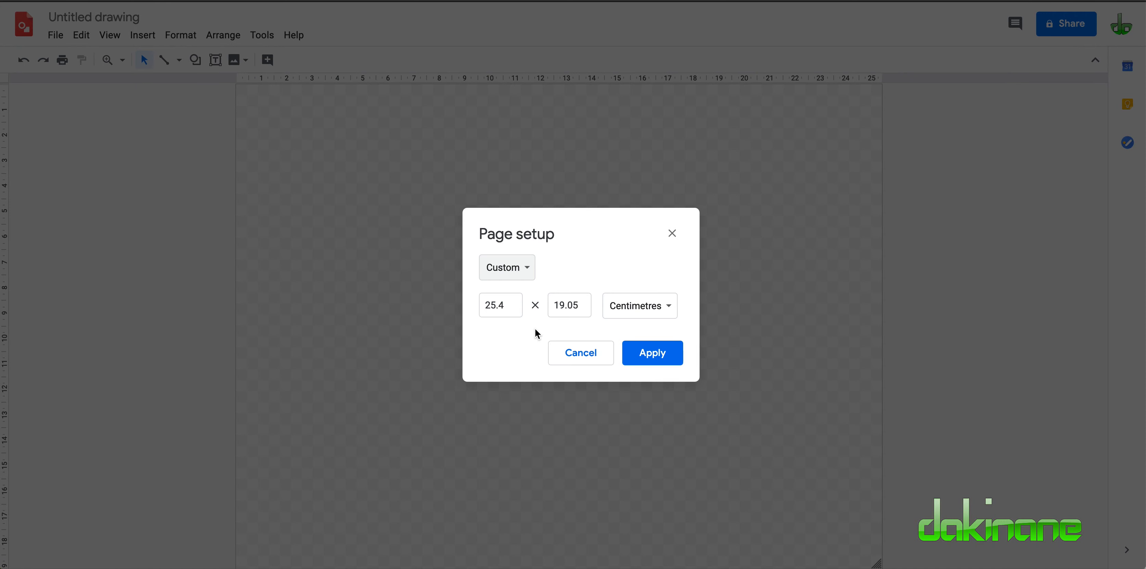
click(669, 306)
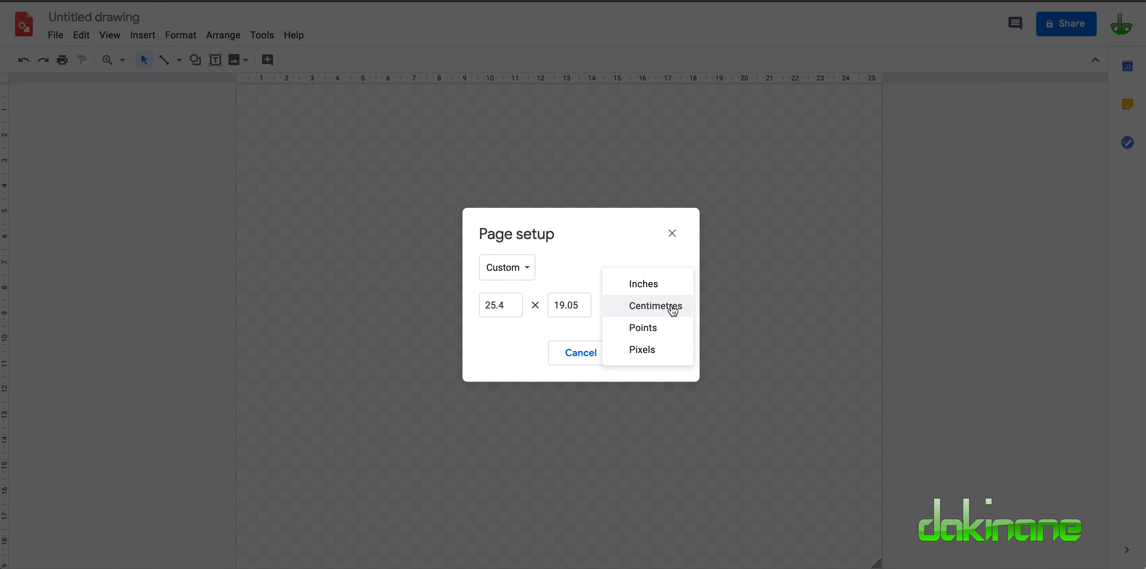
click(661, 348)
click(504, 305)
key(BackSpace)
key(BackSpace)
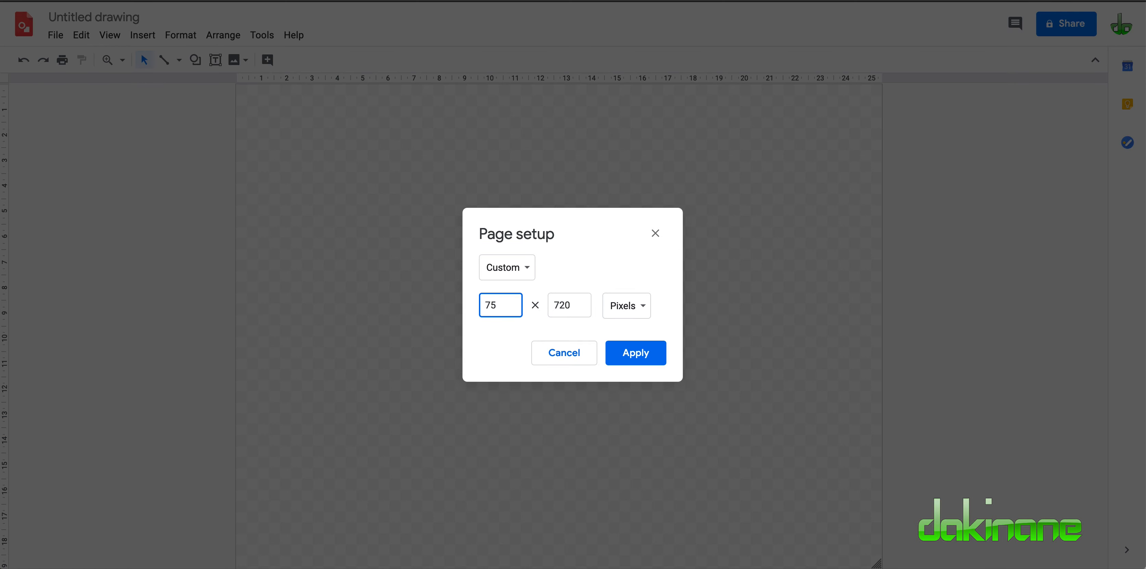
click(578, 305)
key(BackSpace)
key(BackSpace)
key(BackSpace)
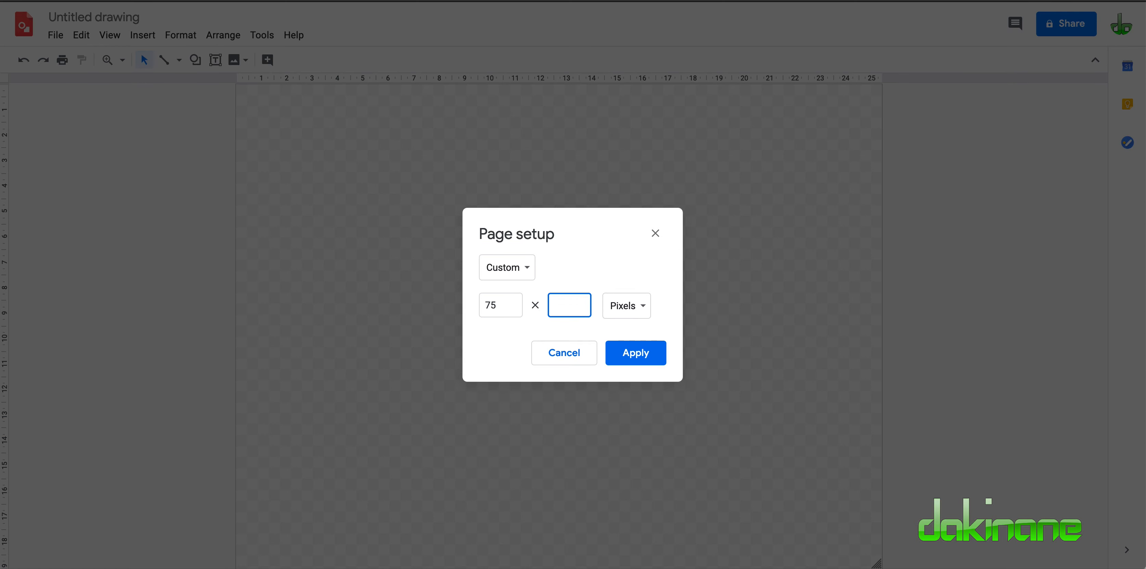
click(641, 356)
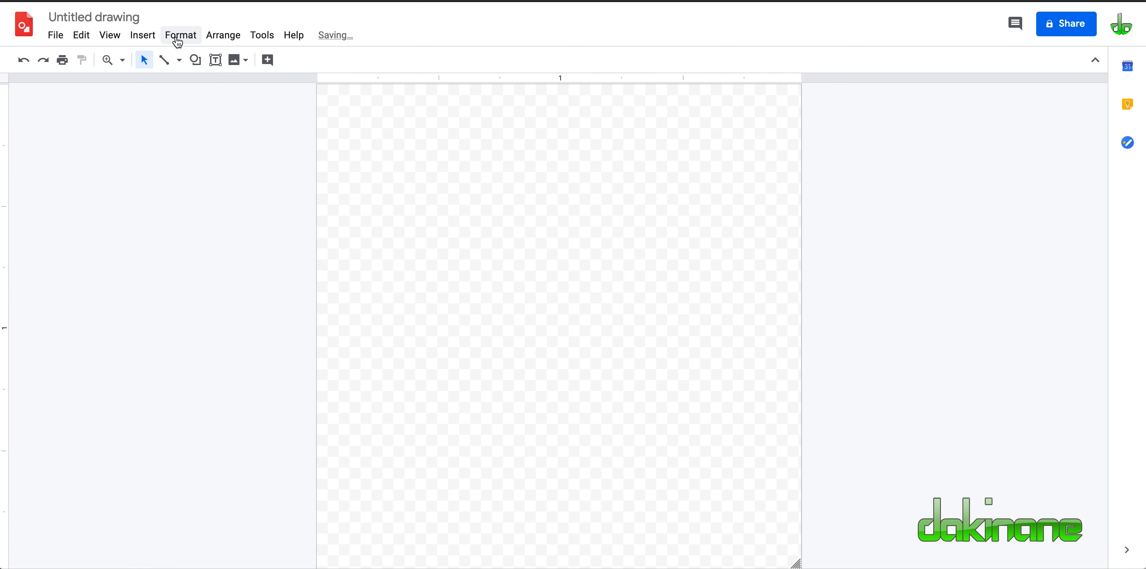
Draw a rounded rectangle that nearly fills the square canvas, leaving a narrow margin on every side.
click(123, 42)
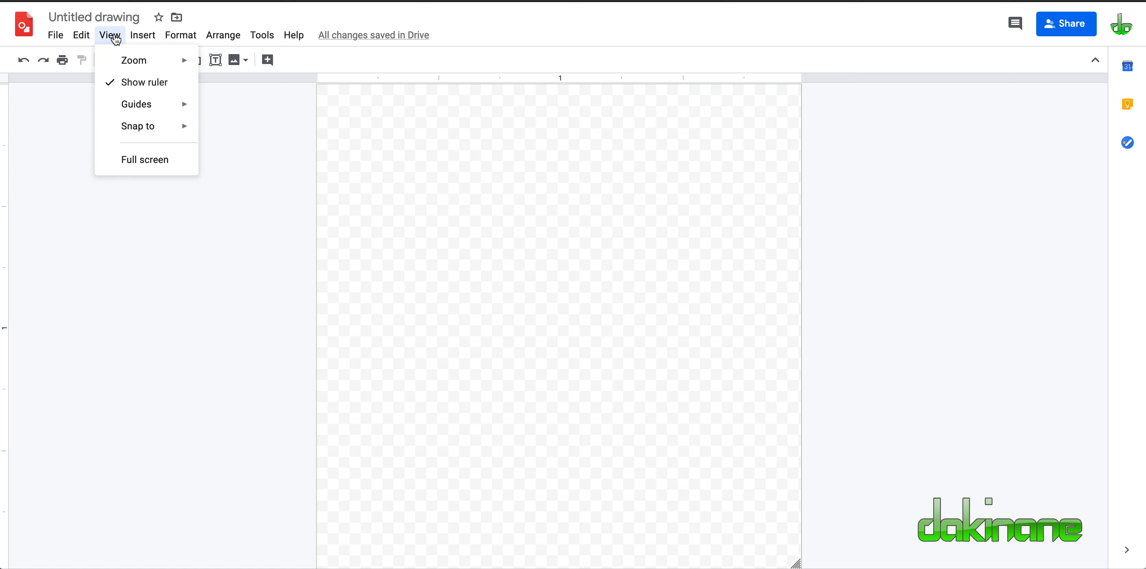
mouse_move(121, 61)
click(229, 108)
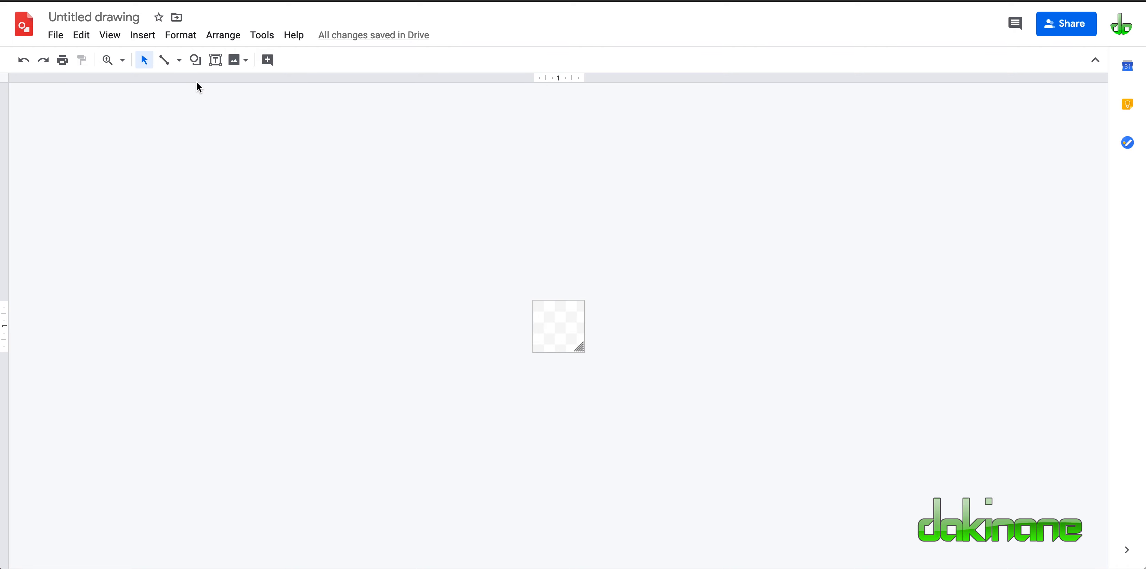
click(196, 62)
mouse_move(205, 84)
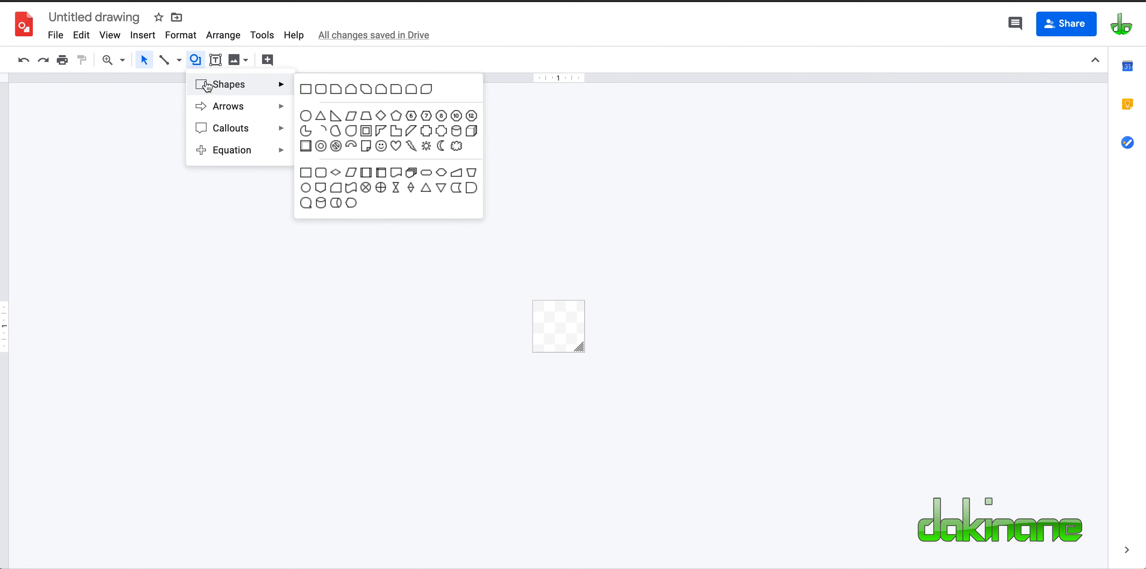
click(321, 90)
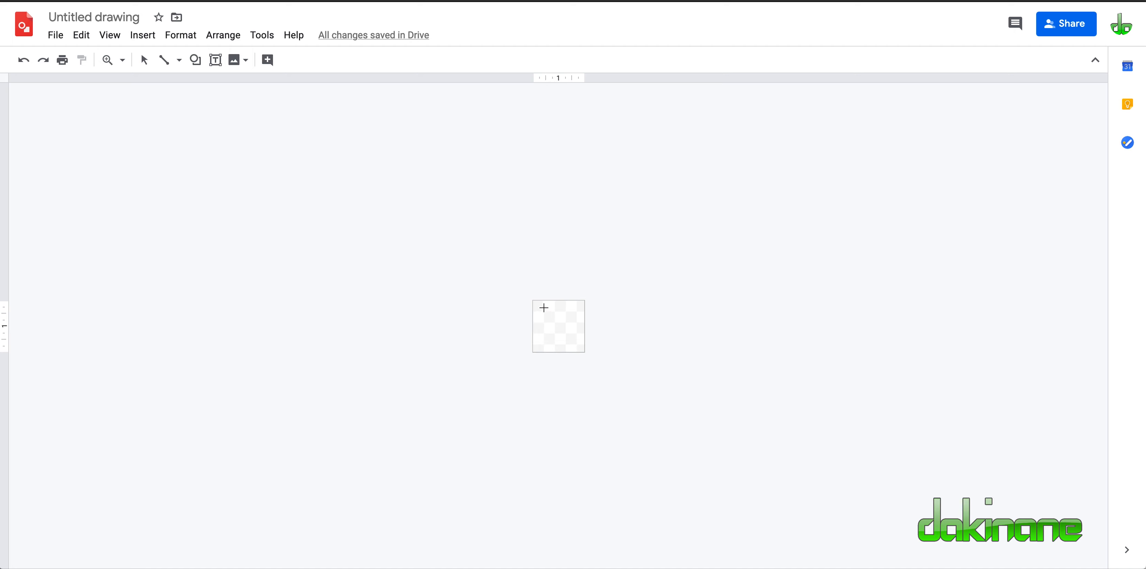
drag(534, 303, 580, 348)
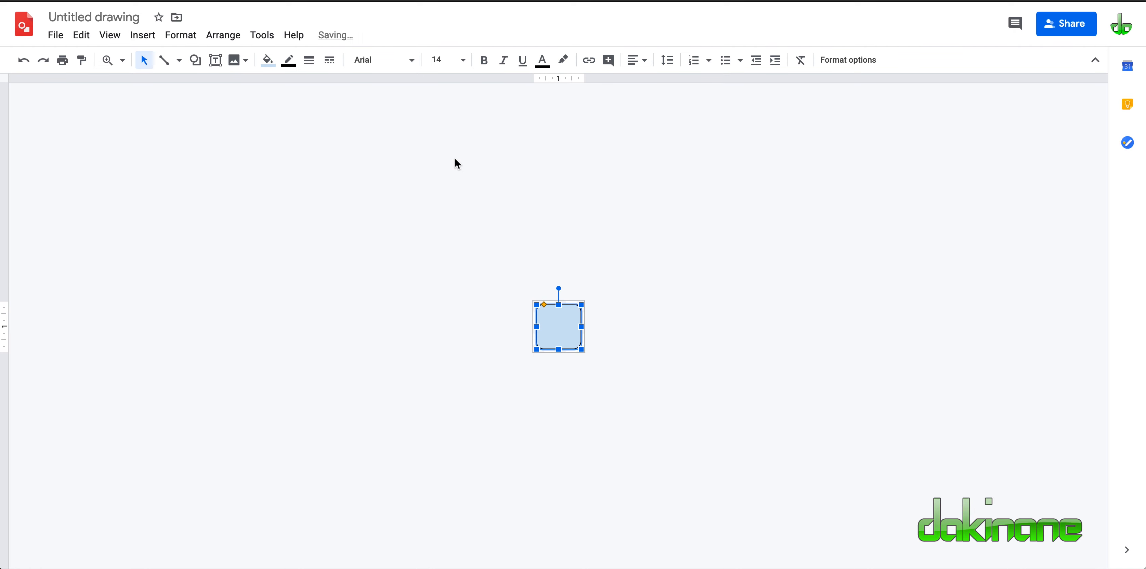
Give the rounded rectangle a solid yellow fill and a 4px dark grey border.
click(267, 64)
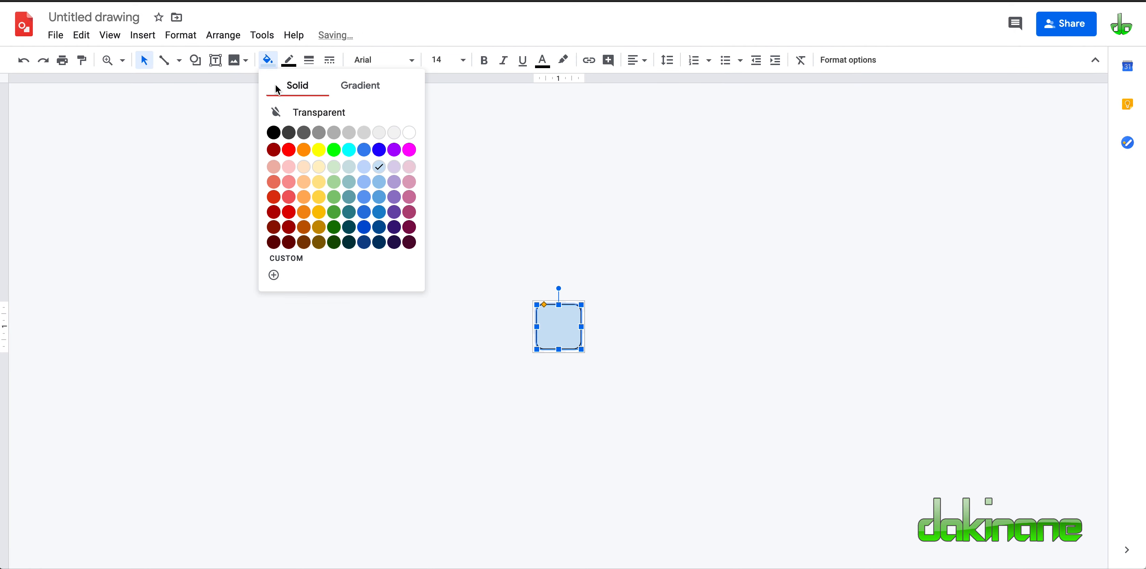
click(318, 147)
click(310, 60)
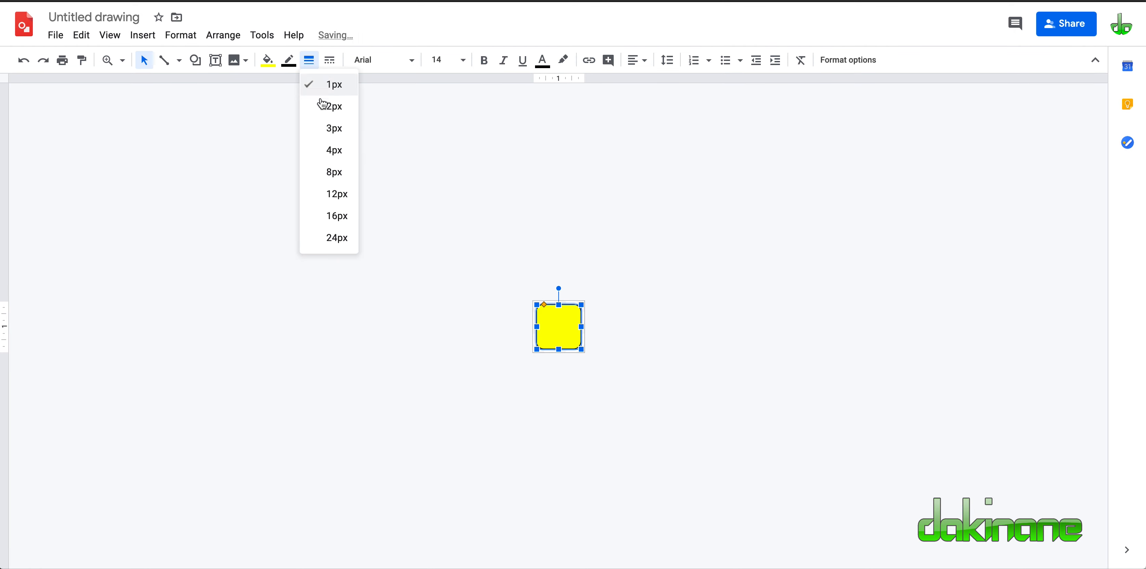
click(332, 150)
click(291, 65)
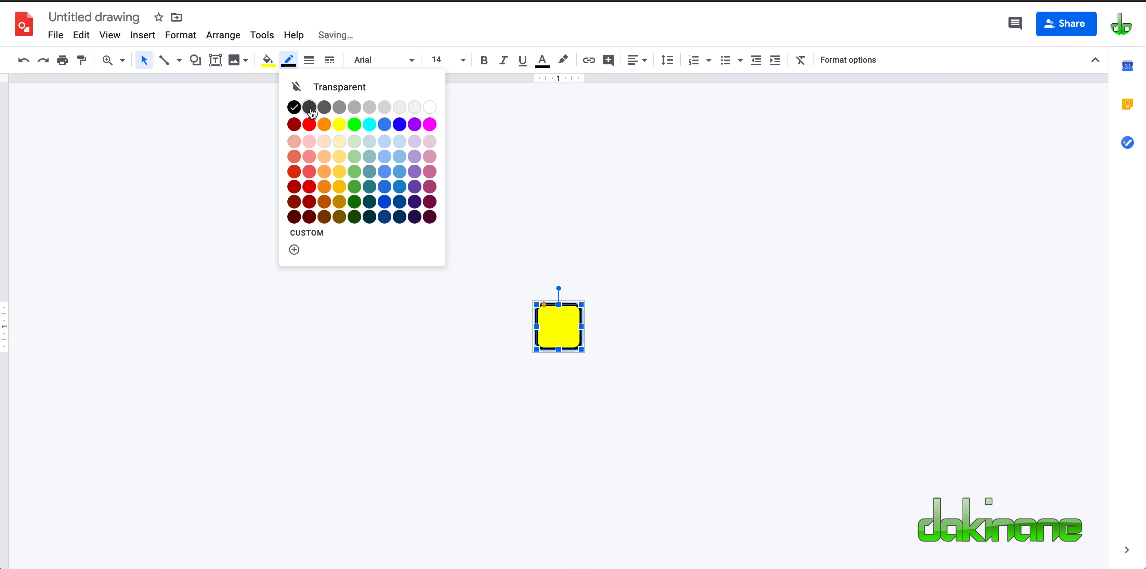
click(311, 115)
click(543, 289)
click(558, 325)
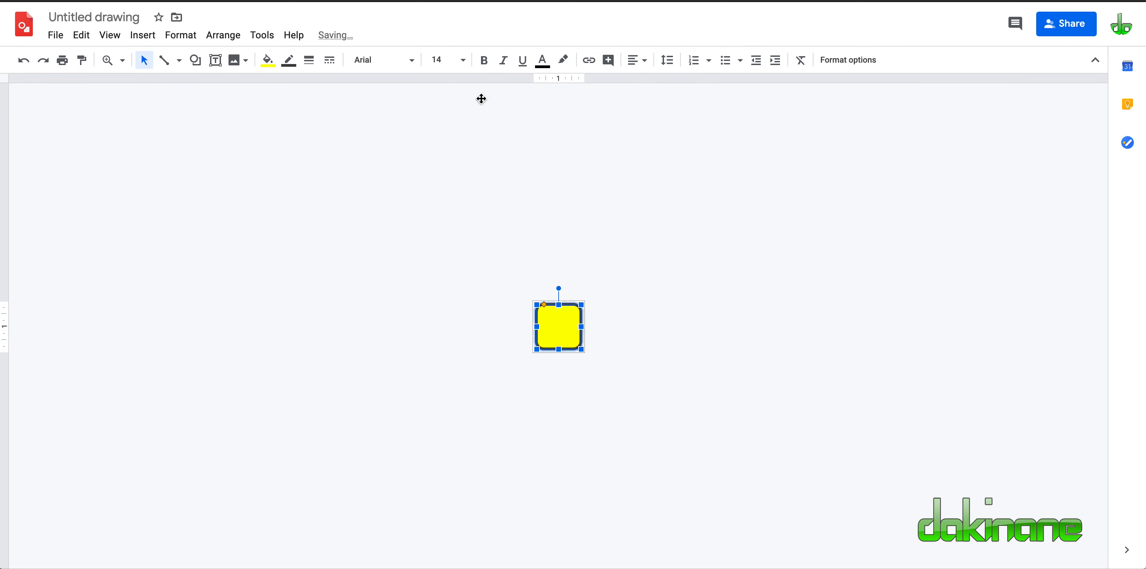
Set the rounded rectangle's text to the Baloo Thambi font at size 36.
click(416, 64)
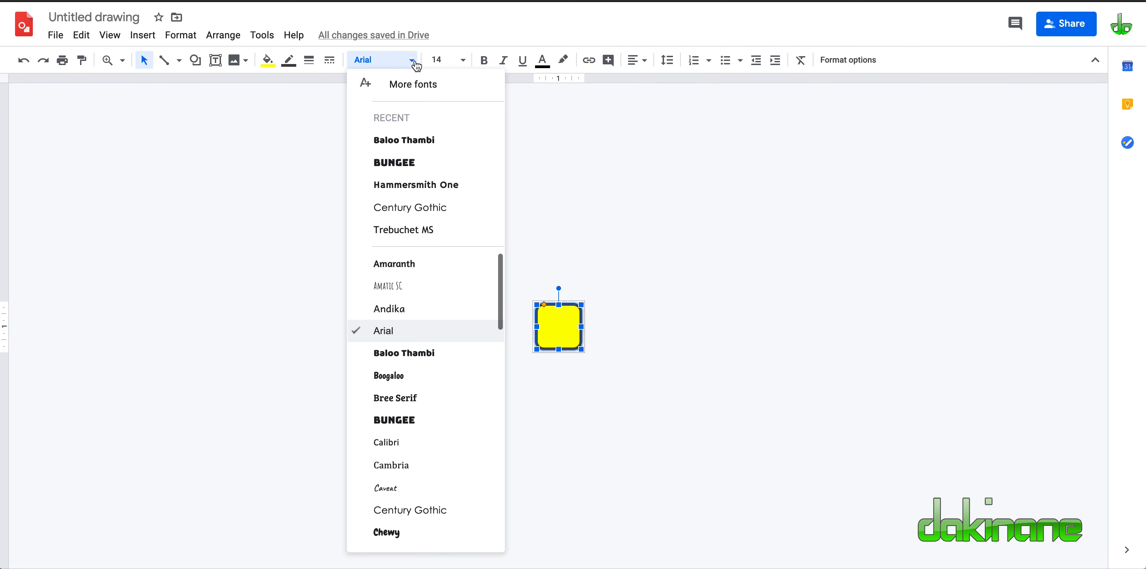
click(419, 353)
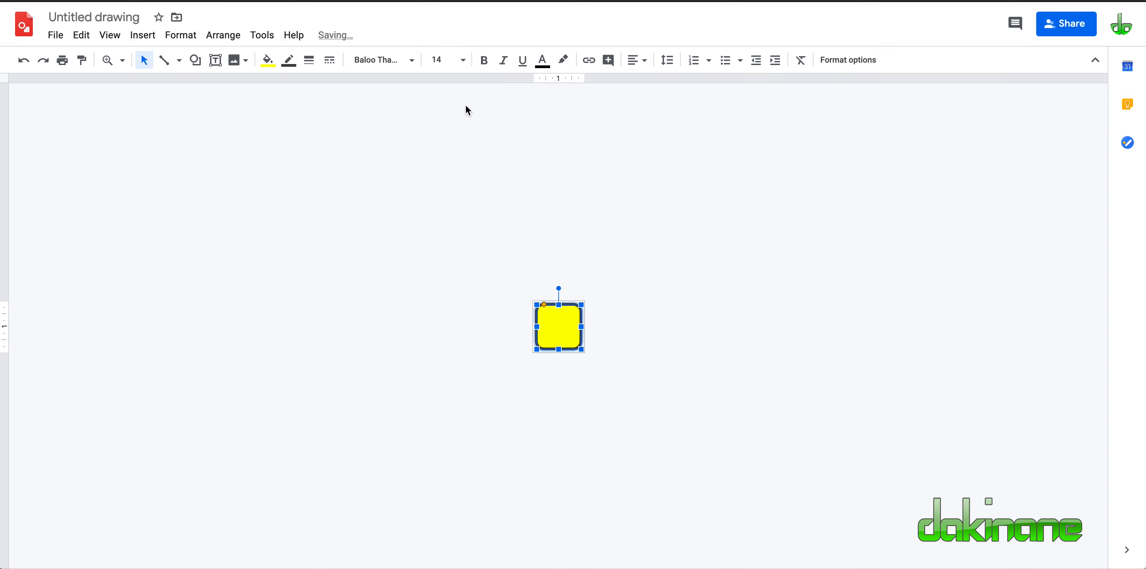
click(463, 67)
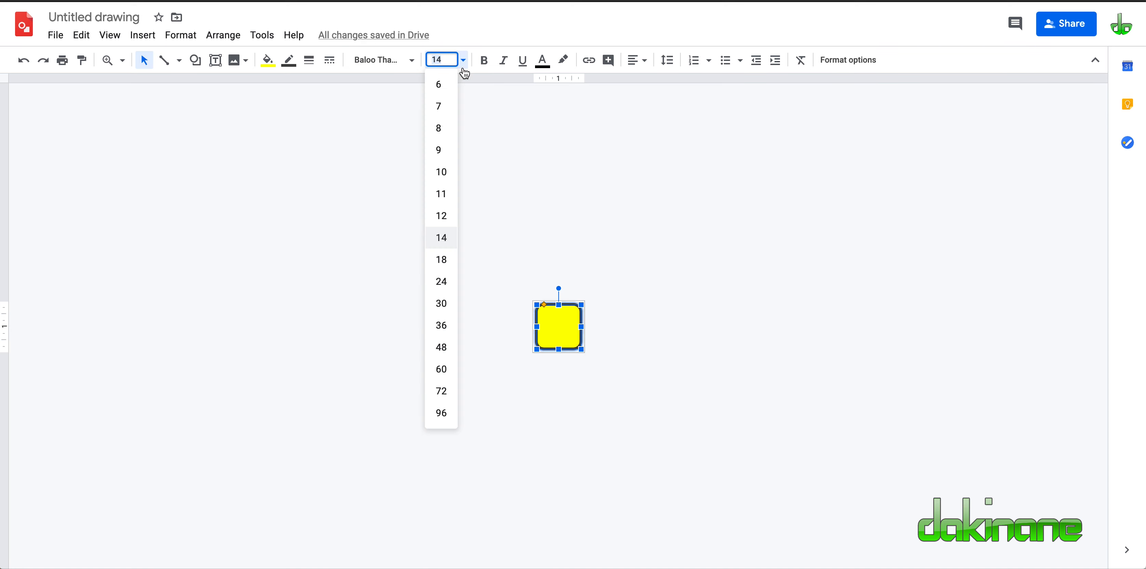
click(445, 324)
Align the tile's text to the right and vertically in the middle, and enter the letter T in it.
click(641, 60)
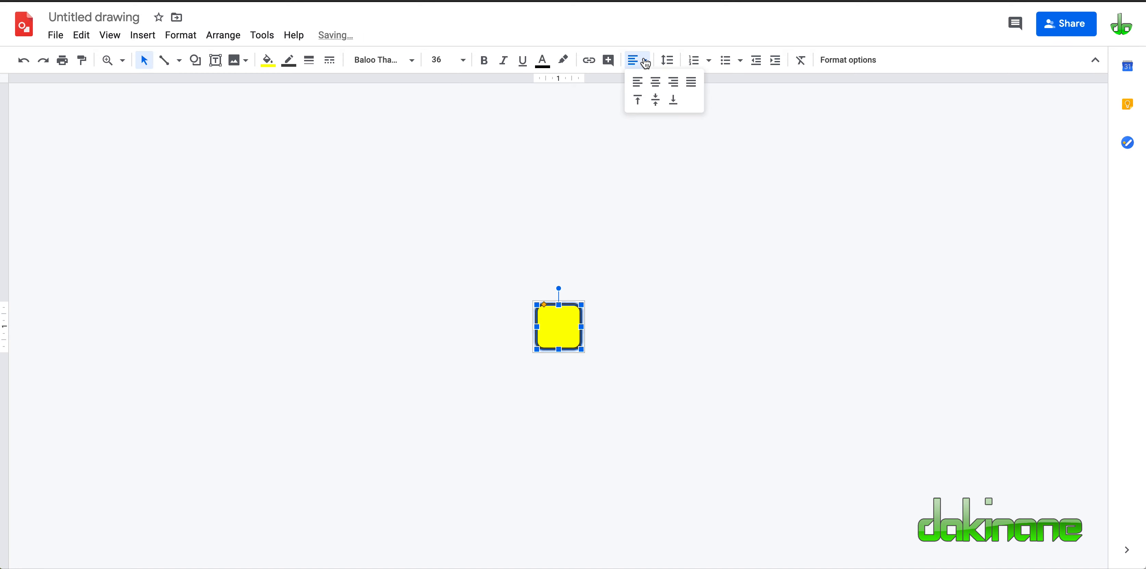
click(677, 86)
click(643, 61)
click(662, 101)
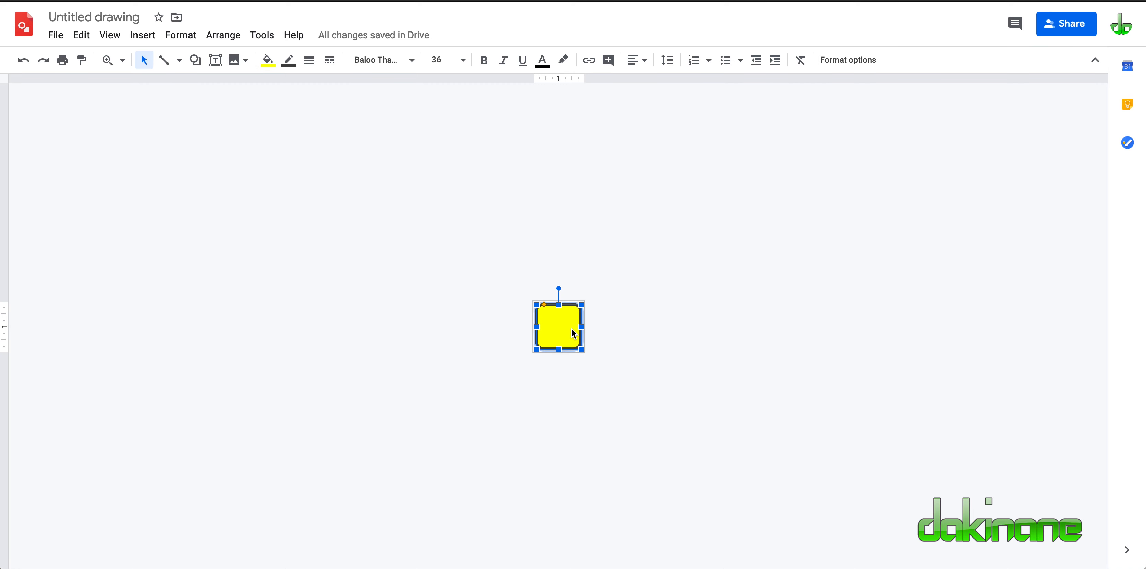
text(T)
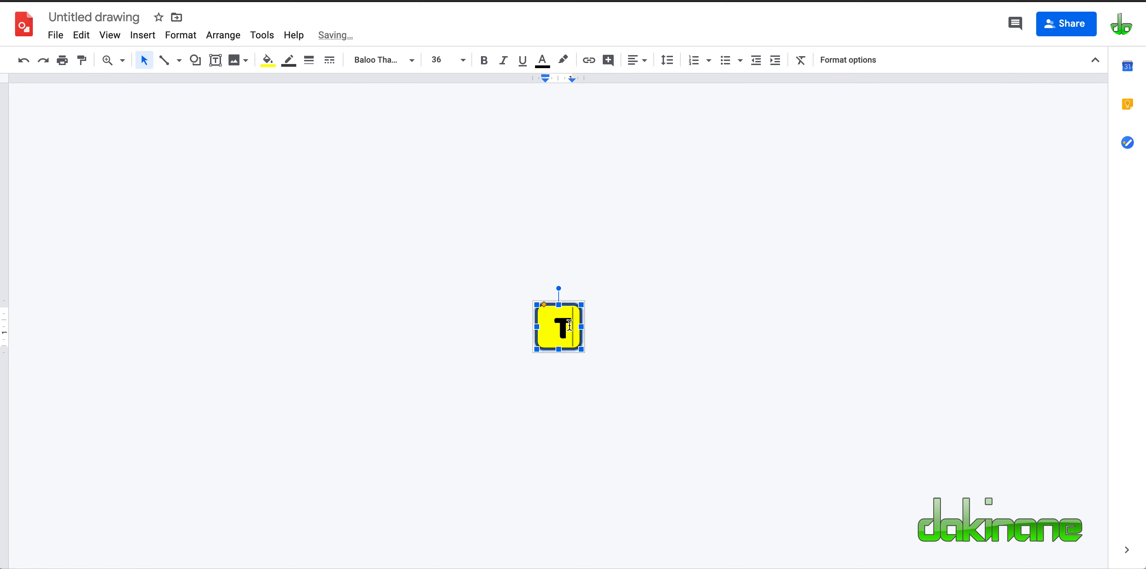
click(569, 236)
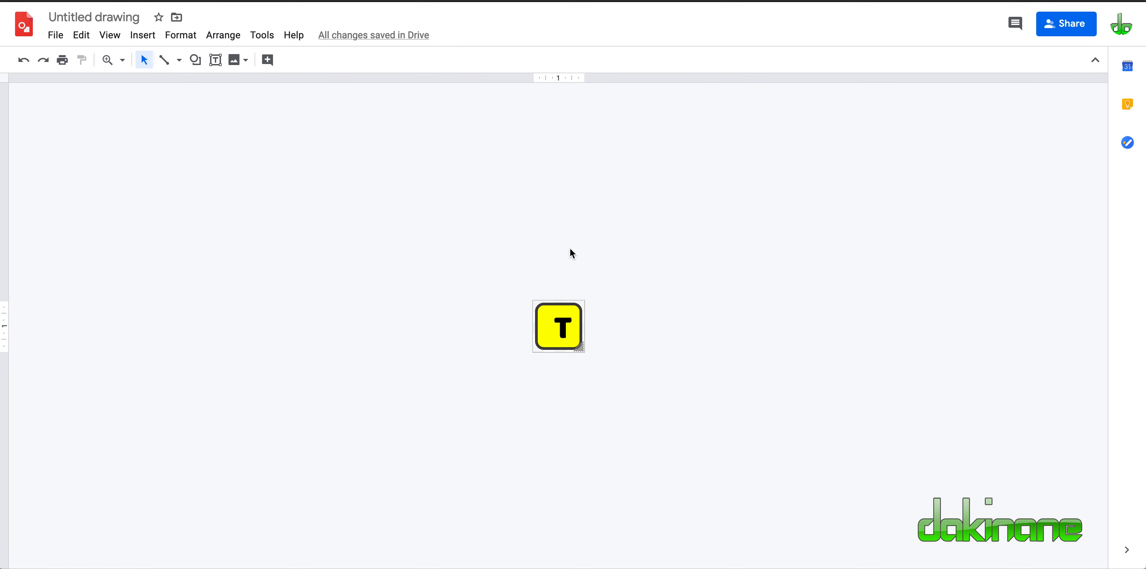
Rename the untitled drawing as "Onset tile - T".
click(136, 17)
key(BackSpace)
text(ON)
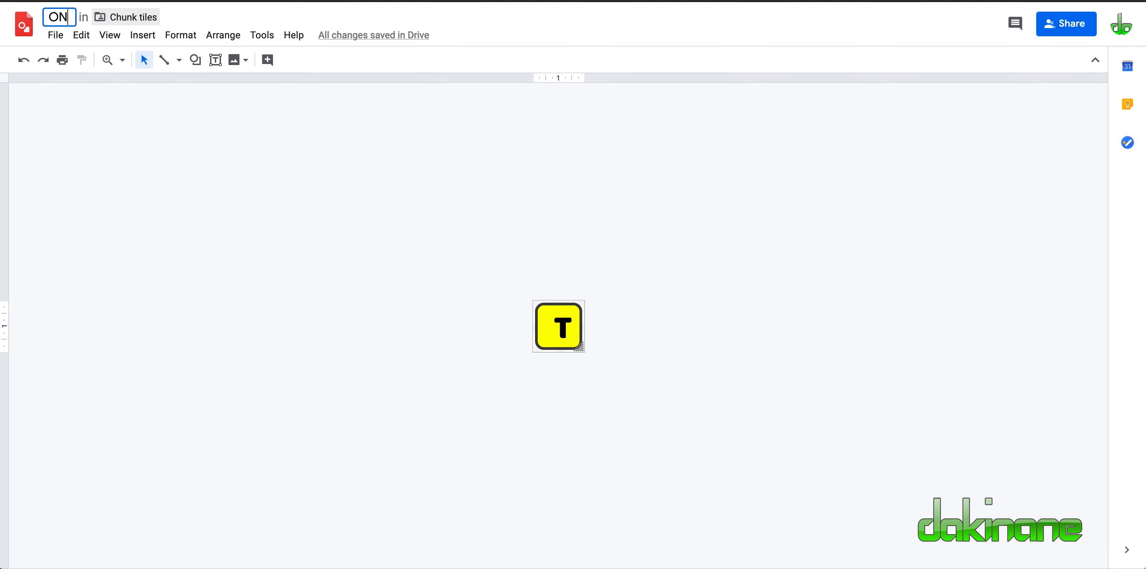
key(BackSpace)
text(nstet)
key(BackSpace)
key(BackSpace)
key(BackSpace)
text(et tile - T)
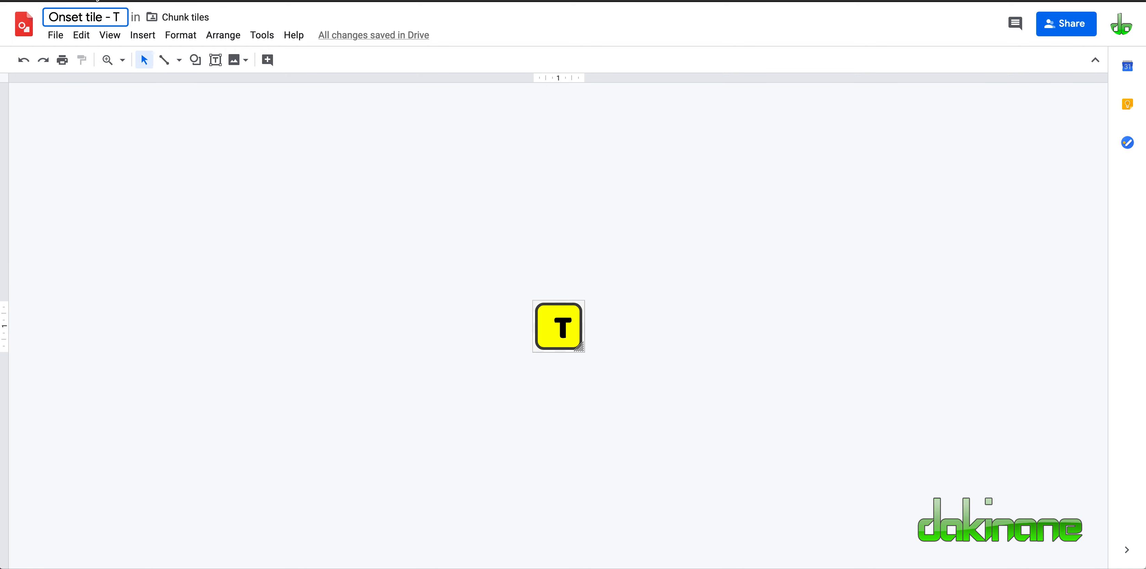
Download the T tile drawing as a PNG image and save the file.
click(54, 35)
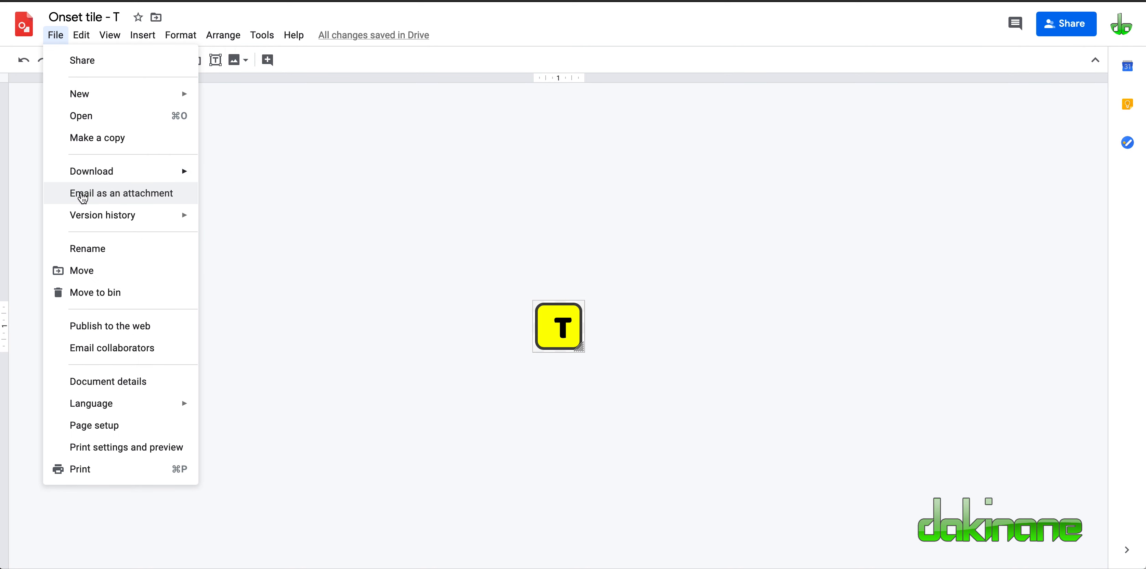
mouse_move(88, 184)
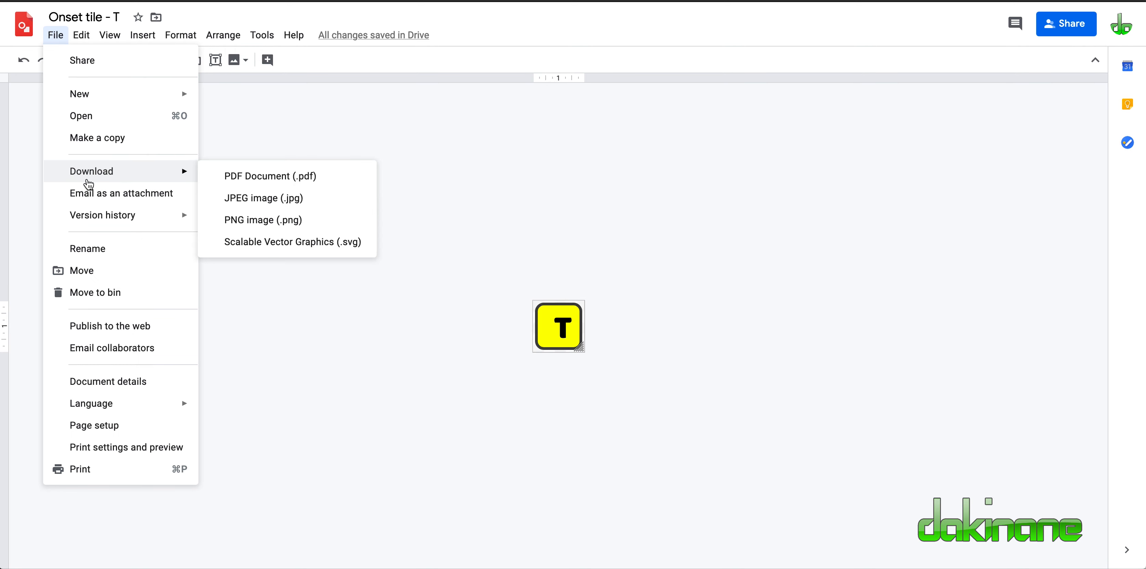
click(254, 225)
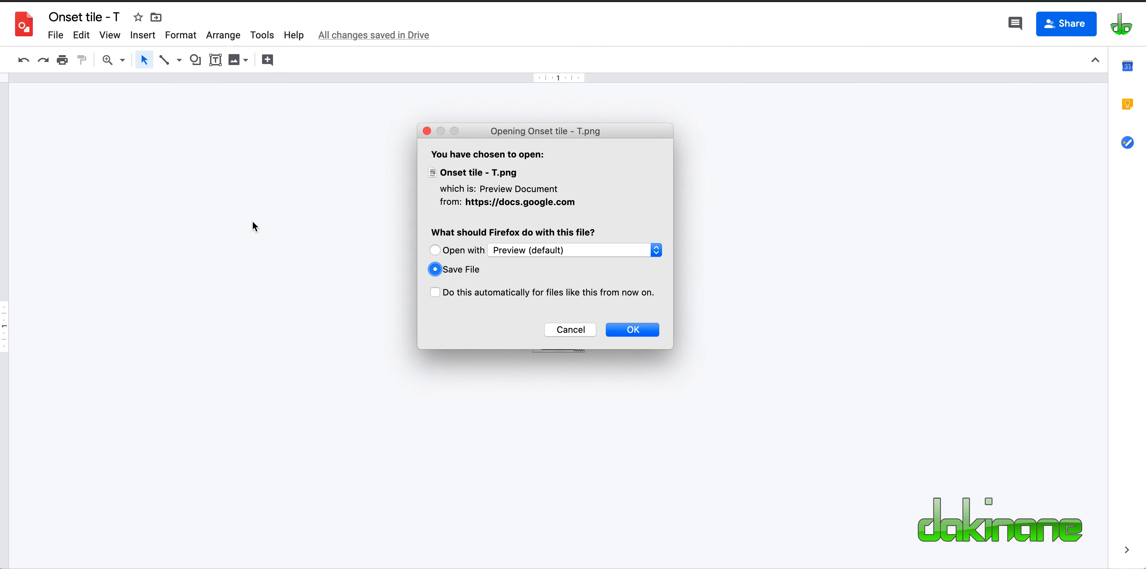
click(636, 328)
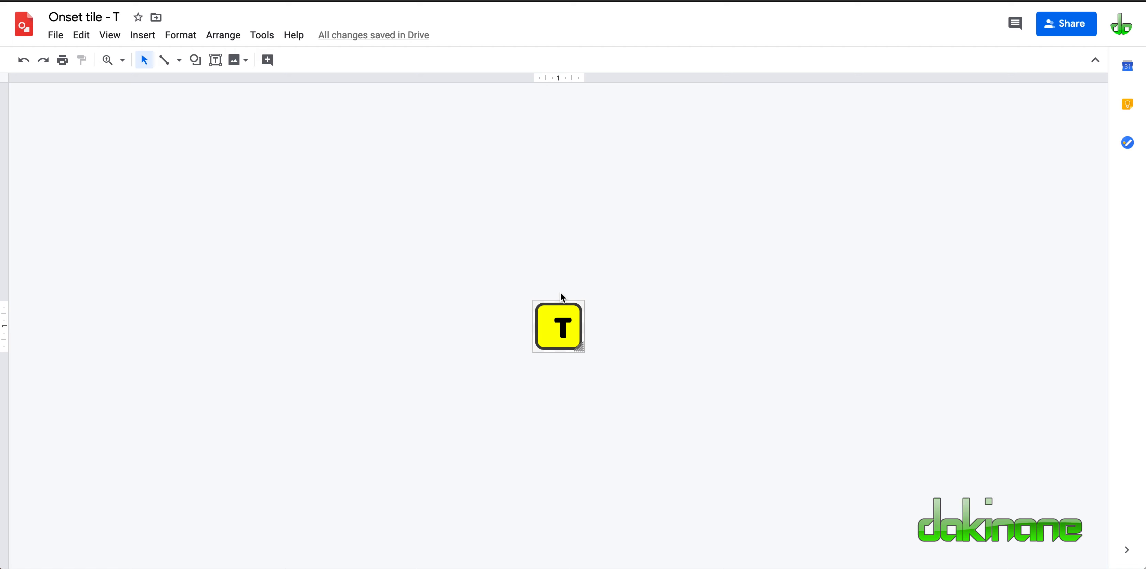
Replace the tile's letter with A and rename the drawing as "Onset tile - A".
click(569, 328)
key(BackSpace)
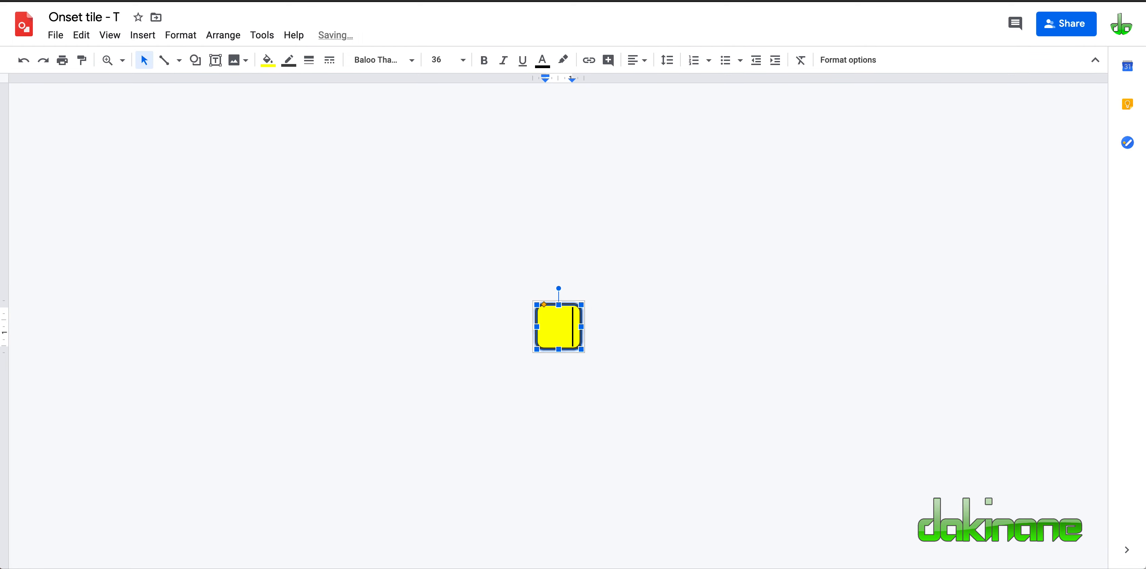
text(A)
click(118, 20)
key(BackSpace)
text(A)
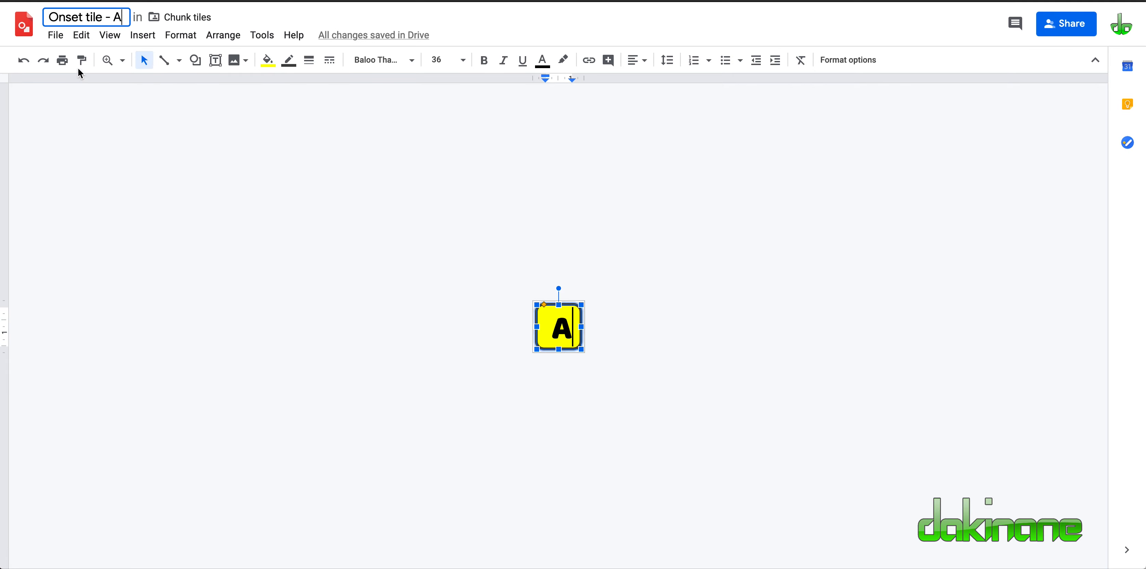
Download the A tile drawing as a PNG image and save the file.
click(55, 36)
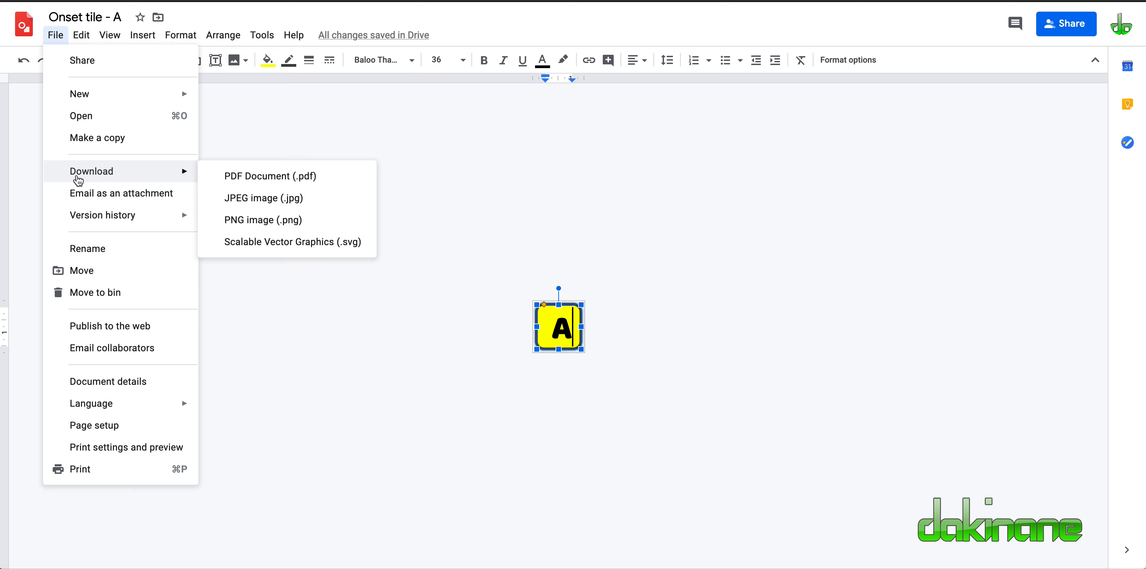
click(247, 229)
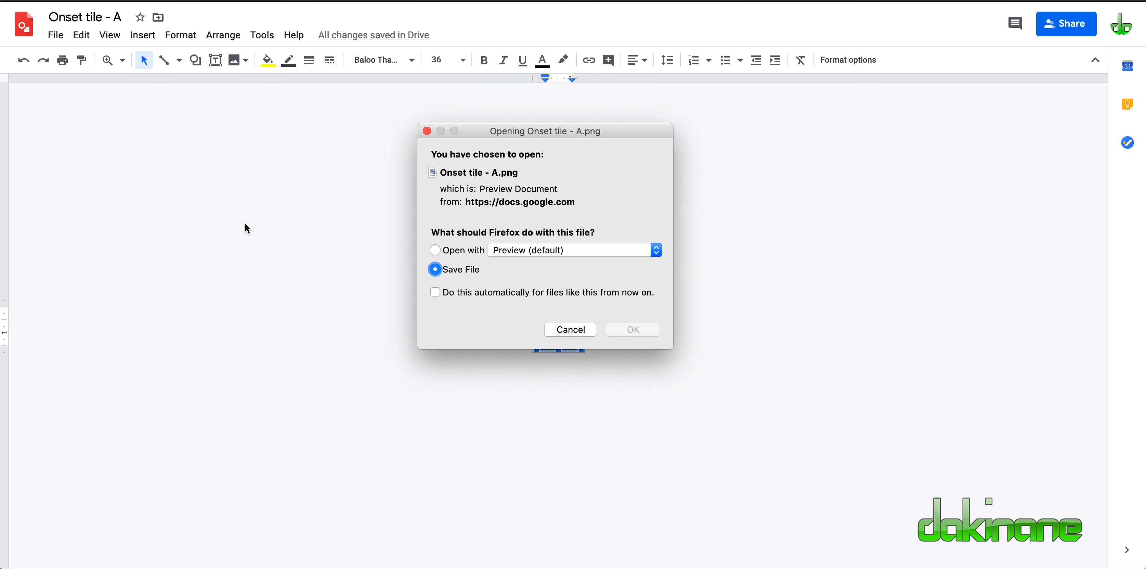
click(632, 330)
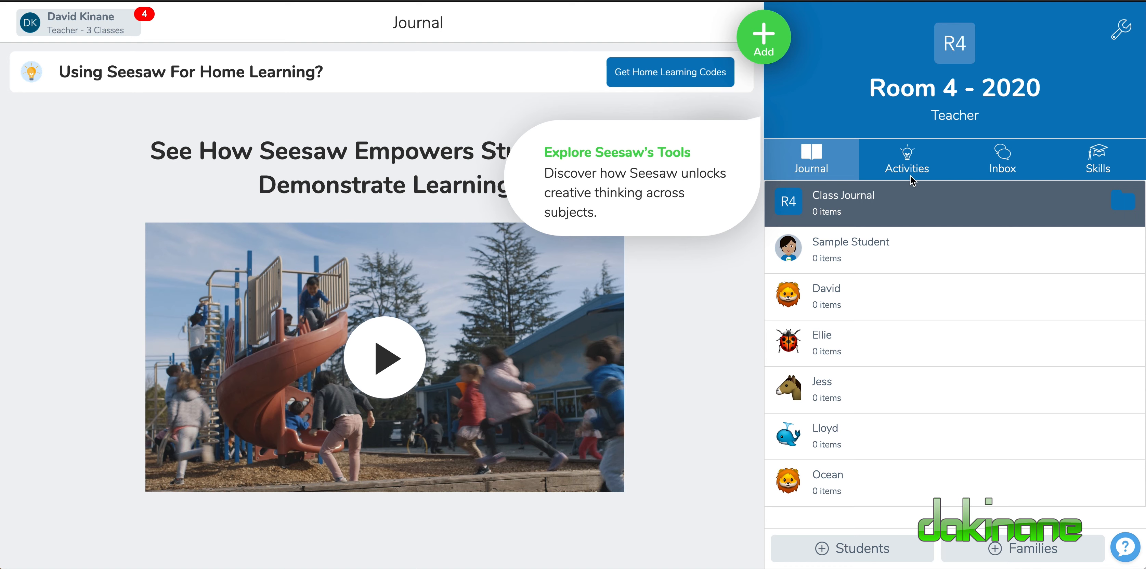
Switch to Seesaw and open the Activity Library from the activities of the Room 4 - 2020 class.
click(905, 164)
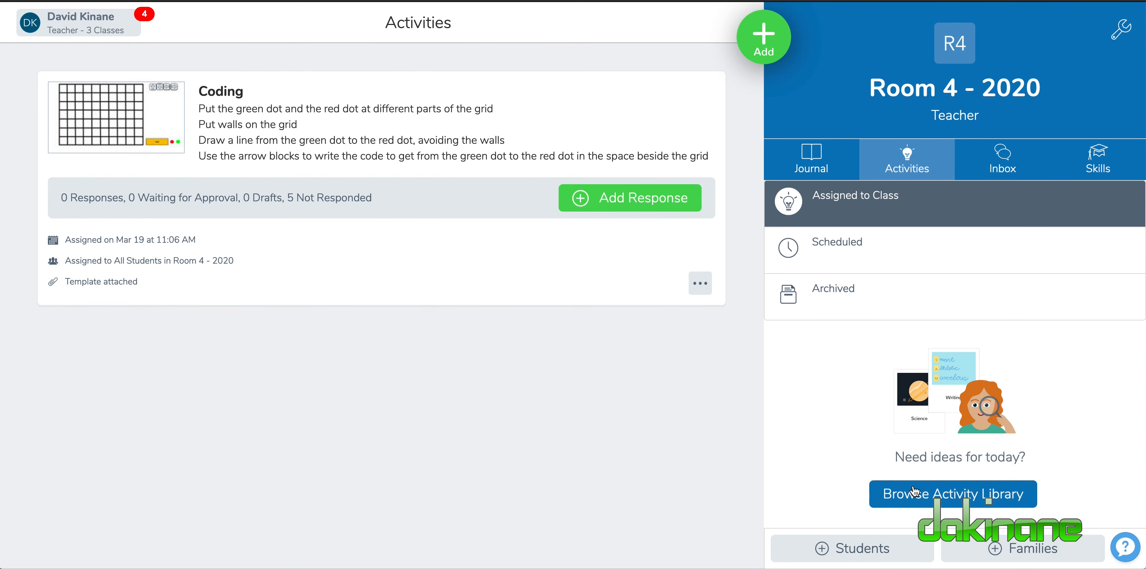
click(948, 500)
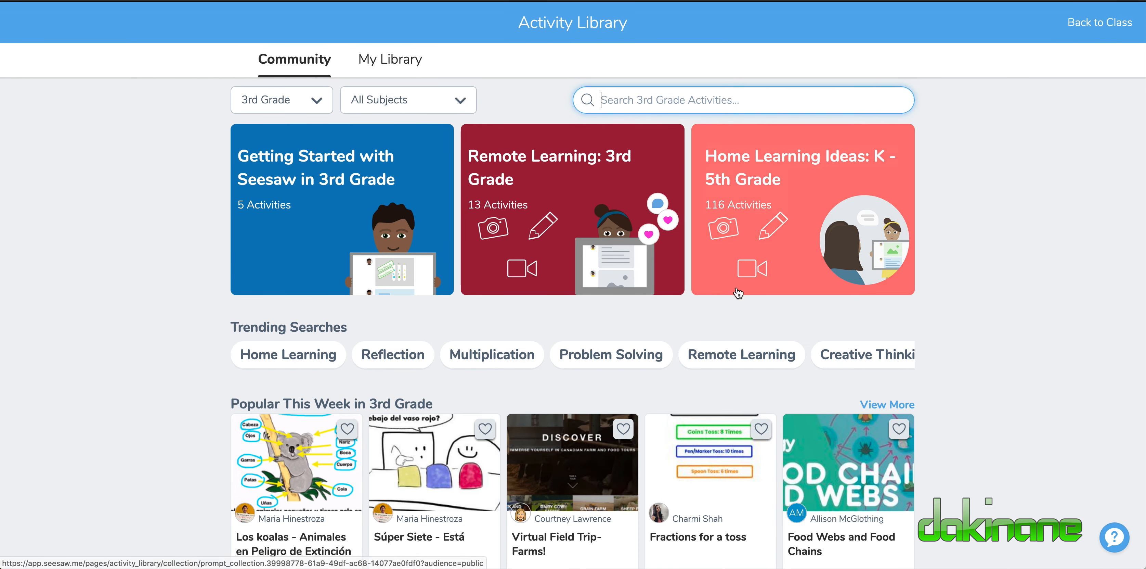
scroll(821, 375, right, 1)
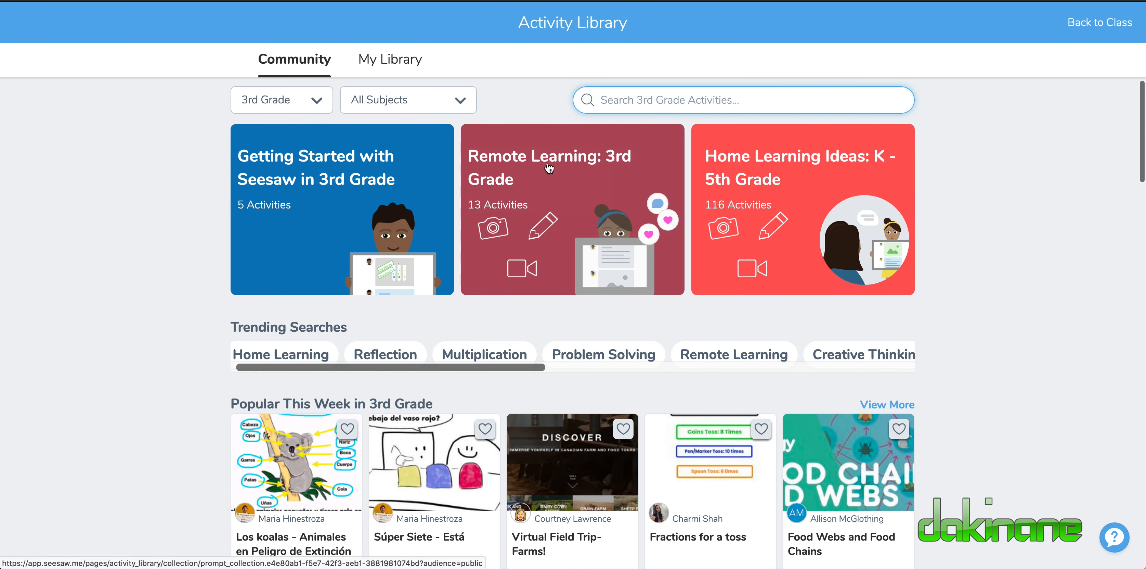
Create a new activity in My Library and name it "Onset and Rime - Chunking words".
click(392, 54)
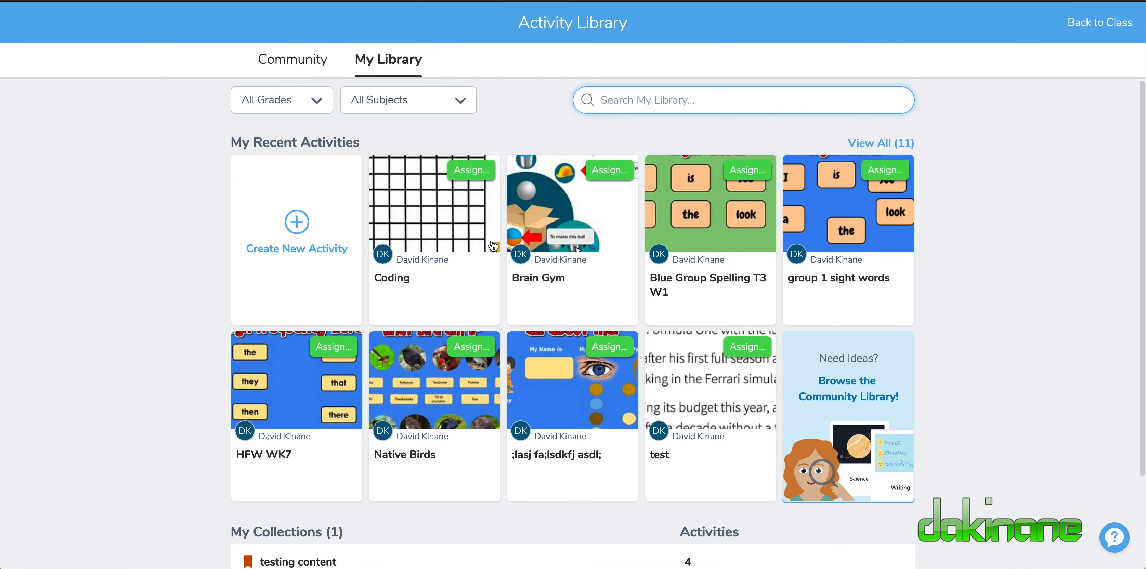
click(298, 221)
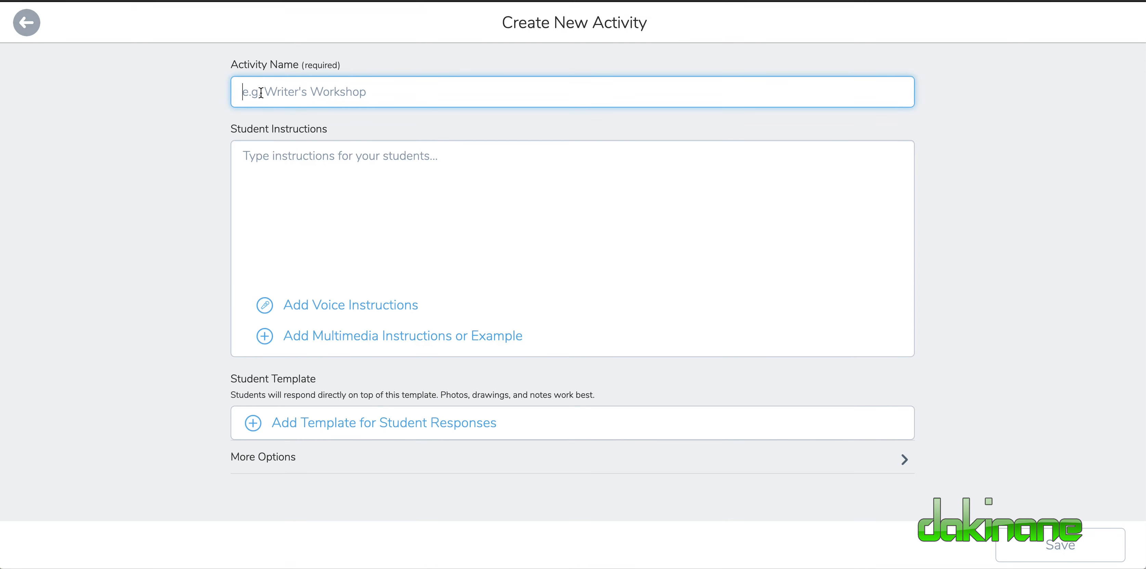
text(Onset)
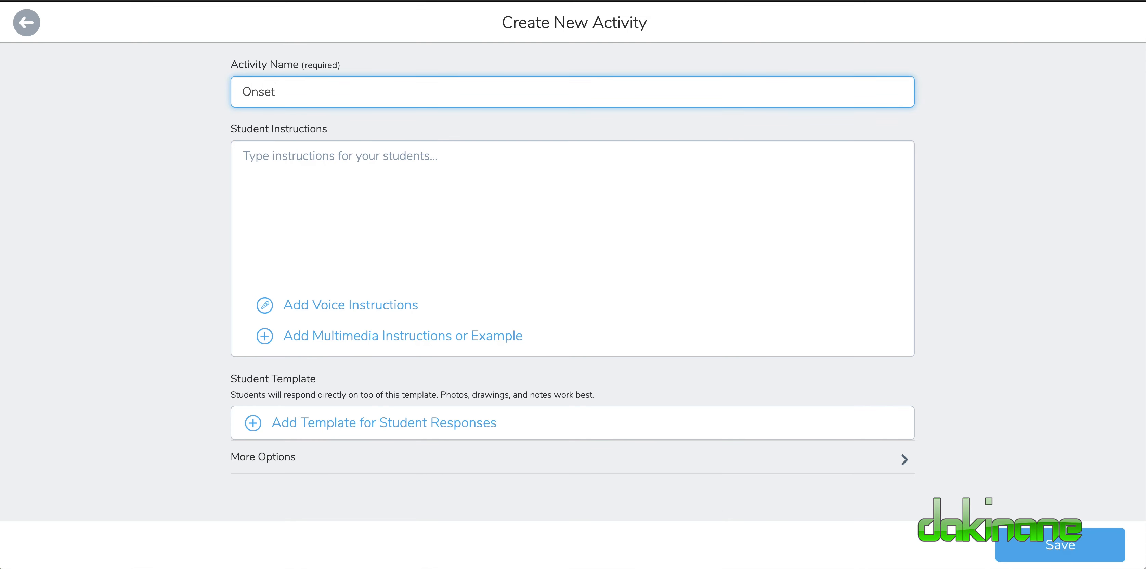
text( and Rime - Chunking wo)
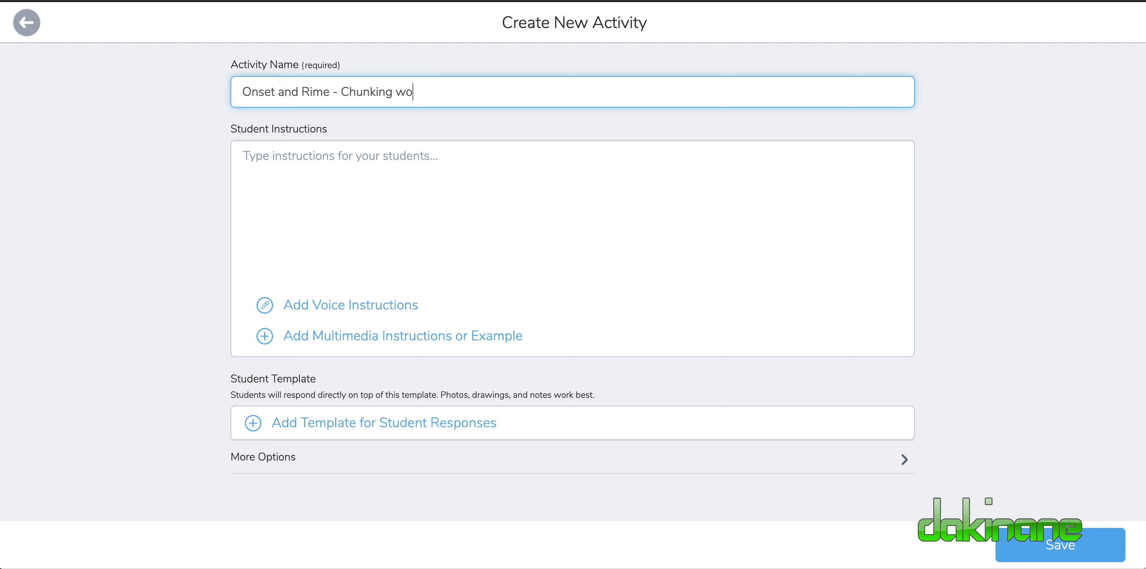
text(rds)
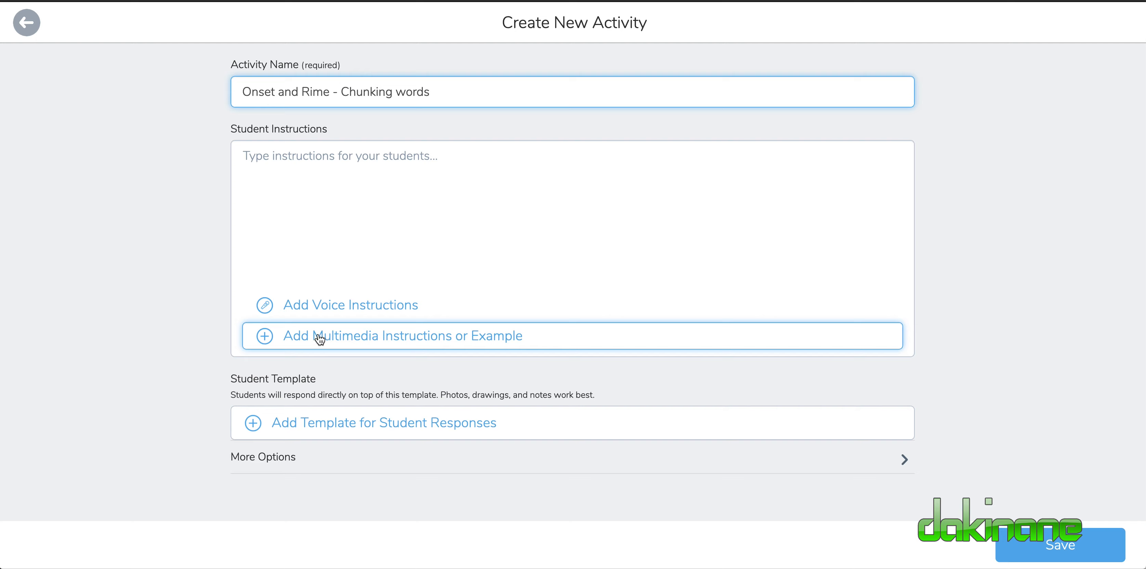
click(296, 339)
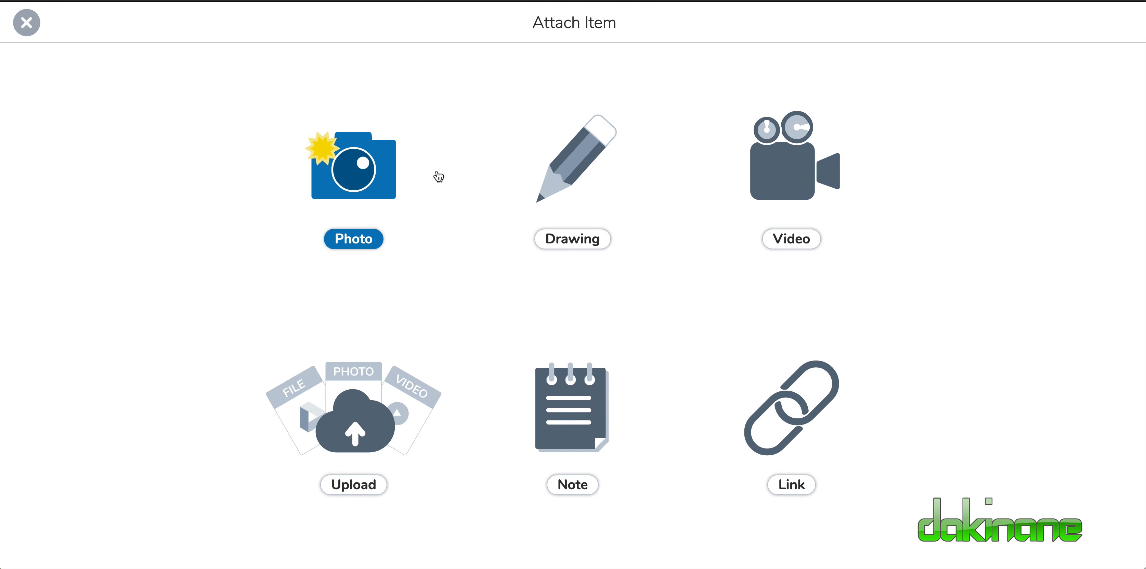
click(788, 176)
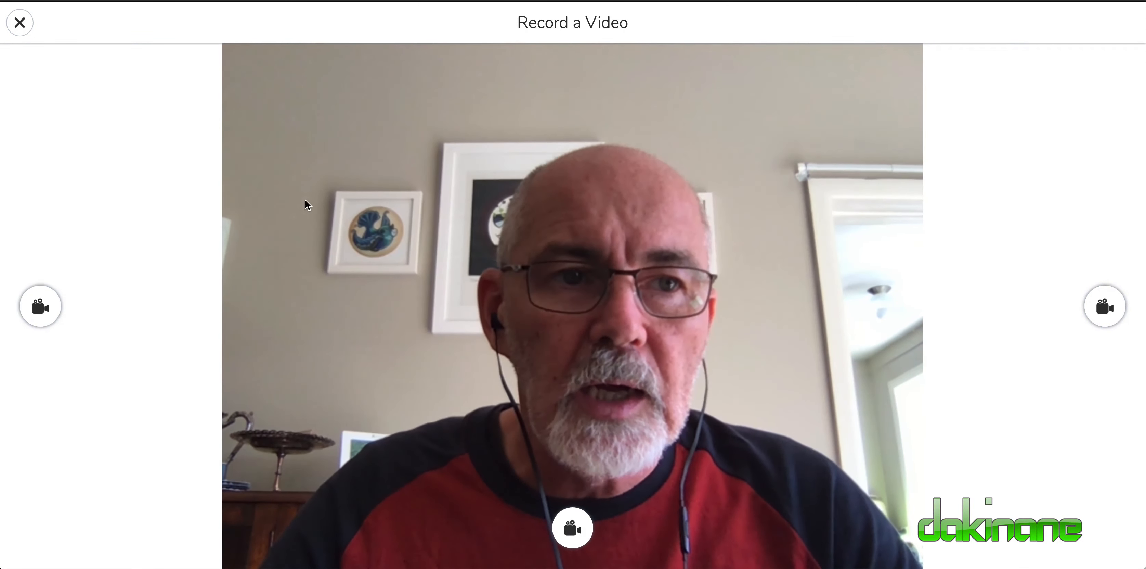
click(22, 25)
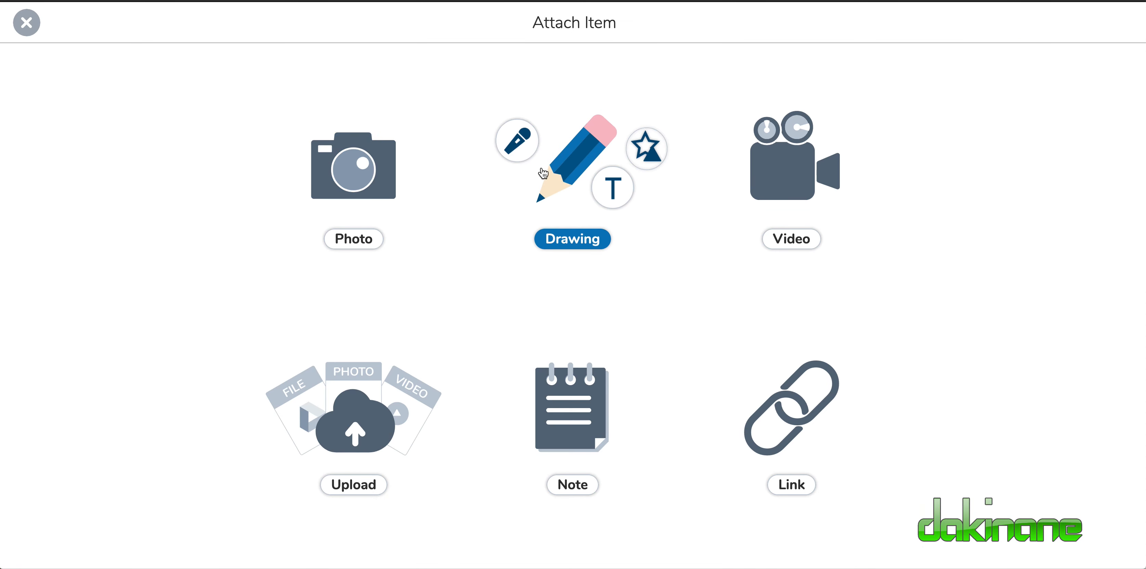
click(562, 238)
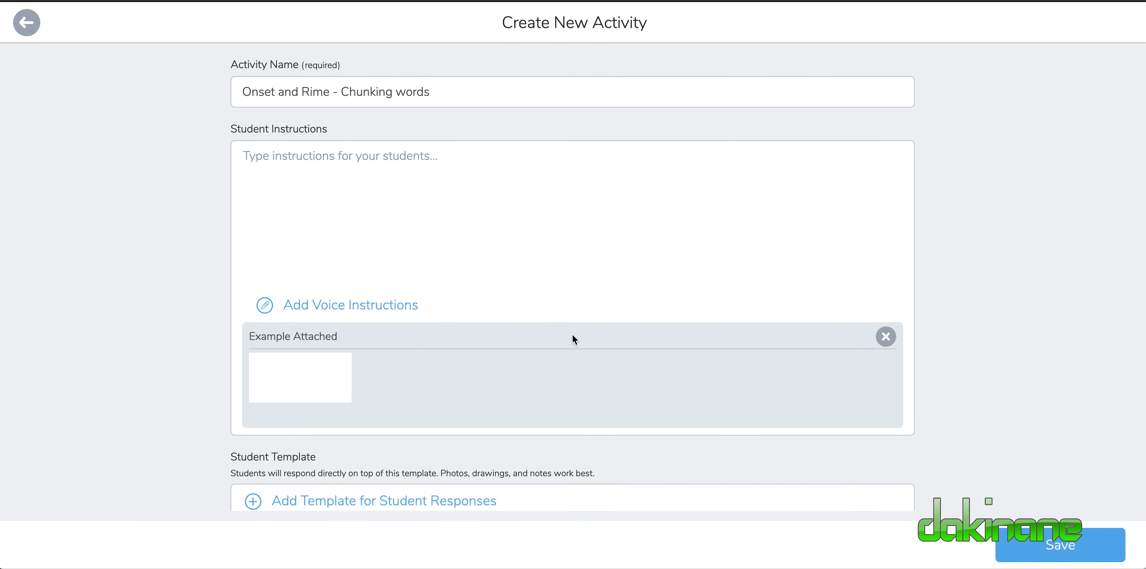
click(885, 337)
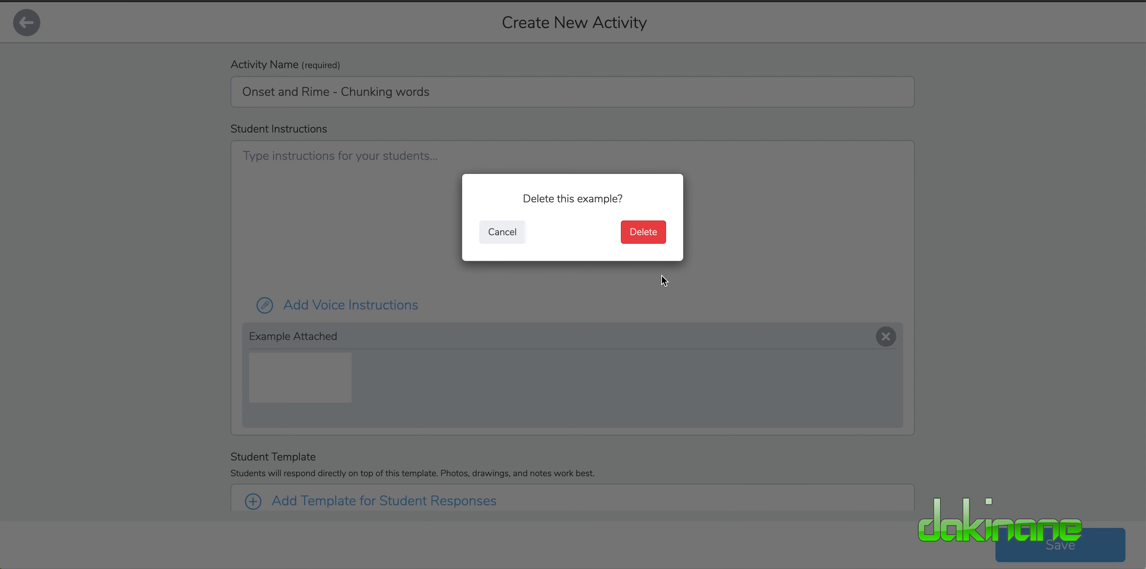
click(646, 231)
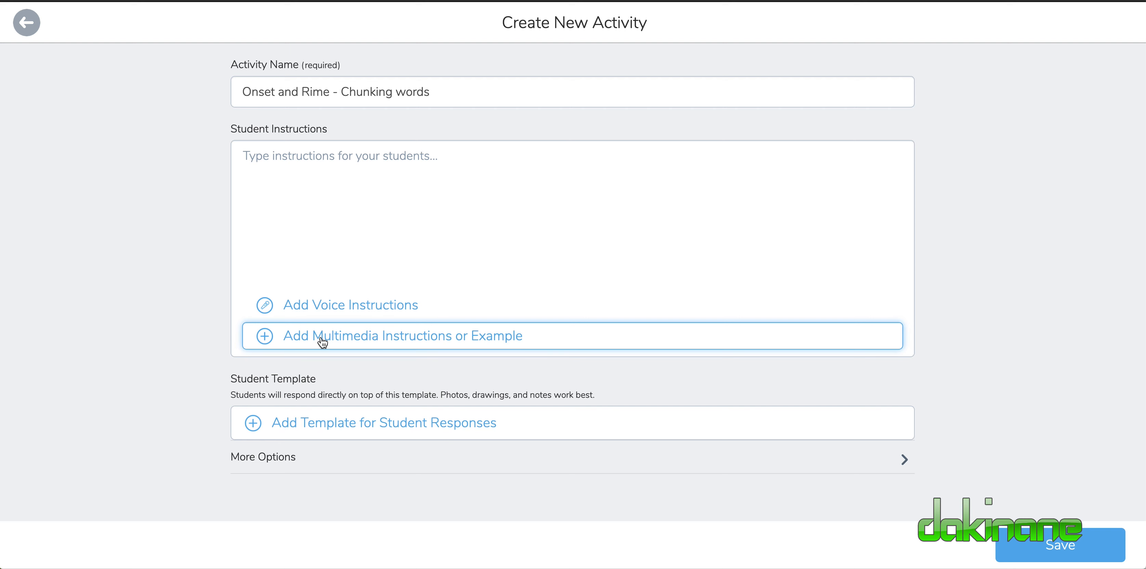
Add a drawing as the student response template and upload the images "Onset tile - A.png" through "Onset tile.png" from Downloads.
click(351, 427)
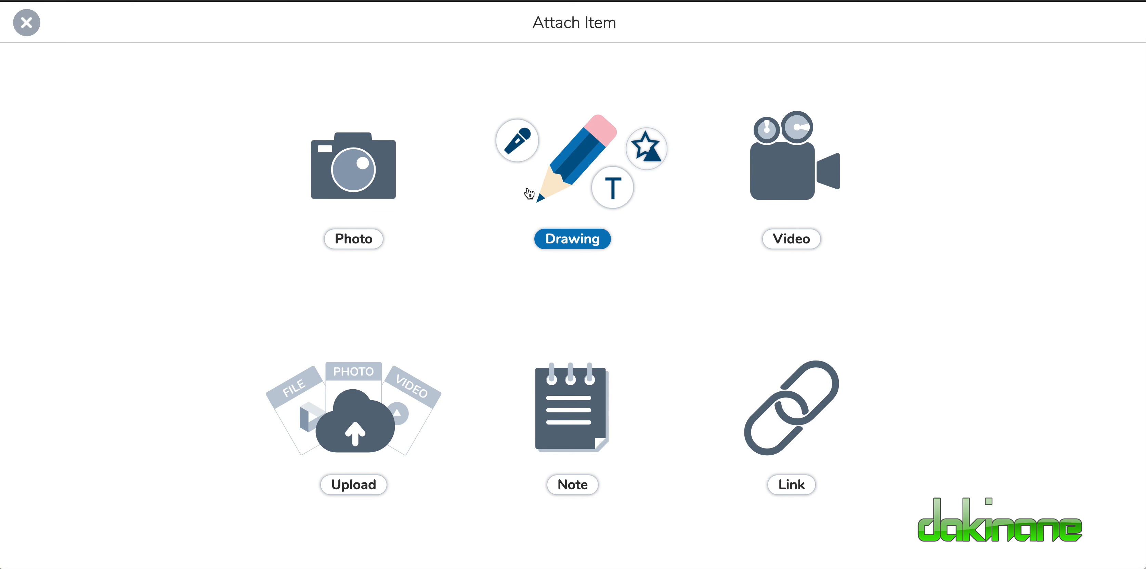
click(568, 173)
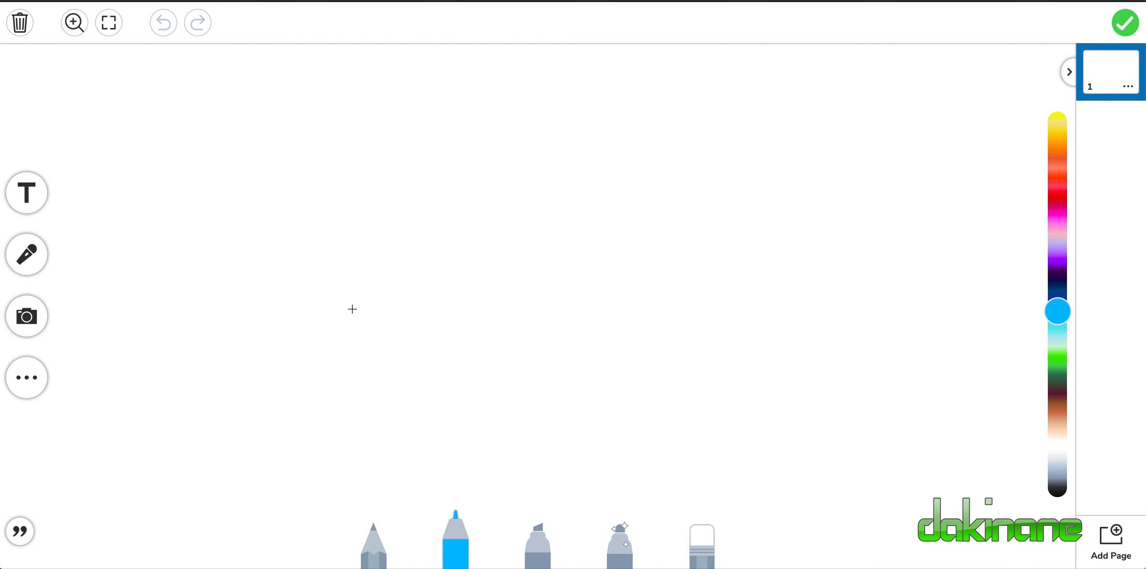
click(28, 324)
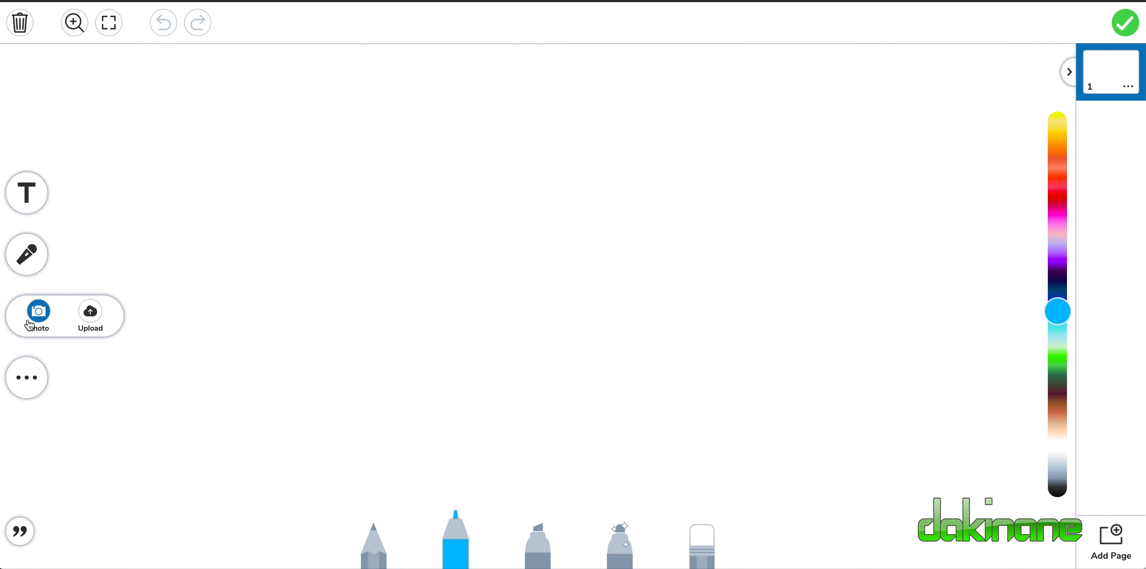
click(90, 314)
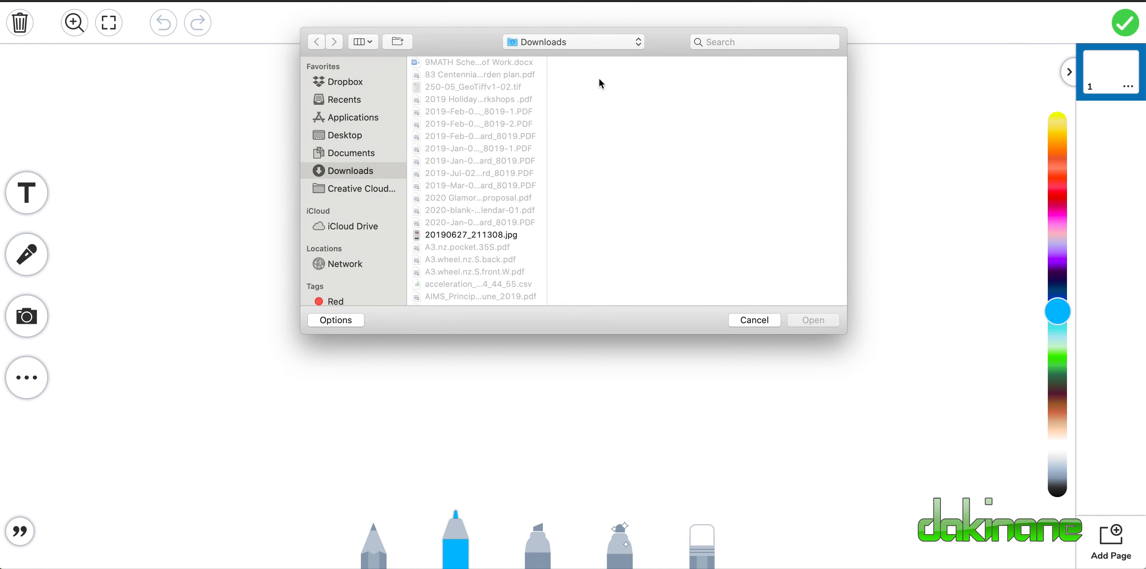
scroll(456, 224, down, 20)
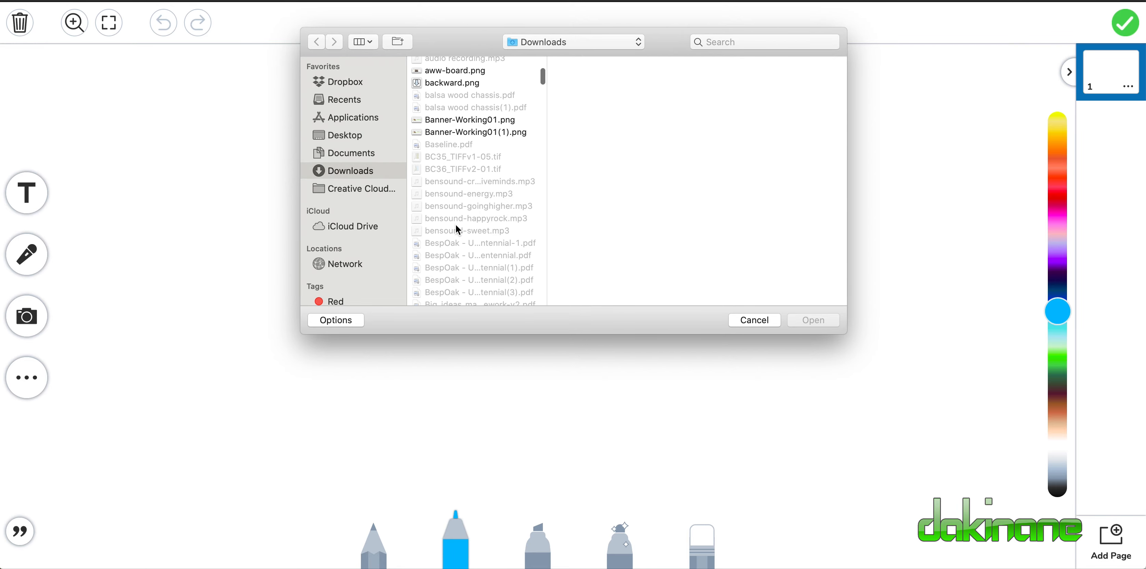
scroll(457, 228, down, 20)
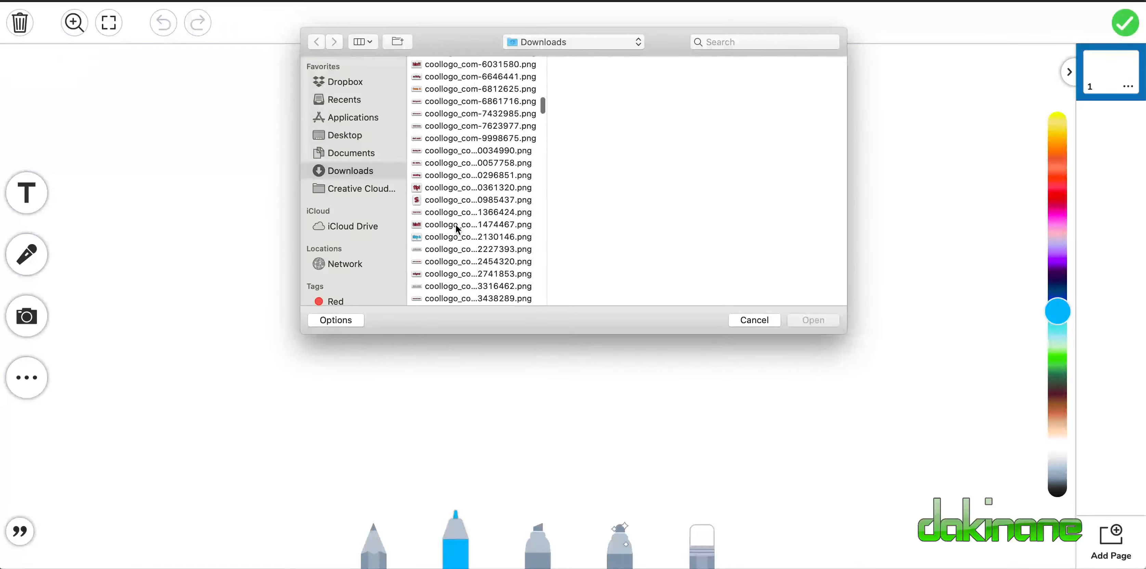
scroll(458, 229, down, 20)
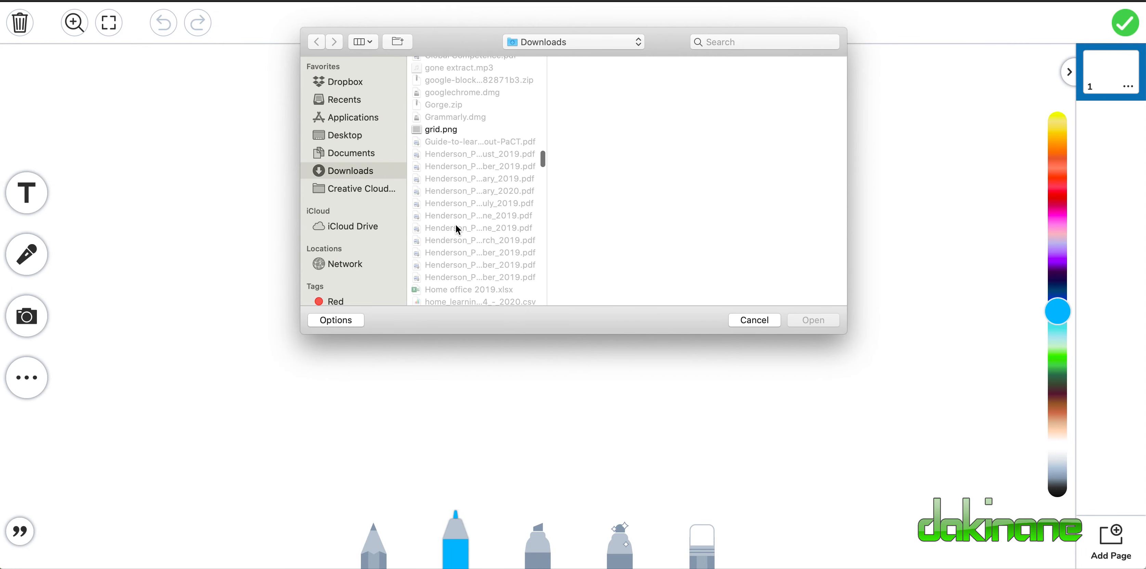
scroll(457, 229, down, 20)
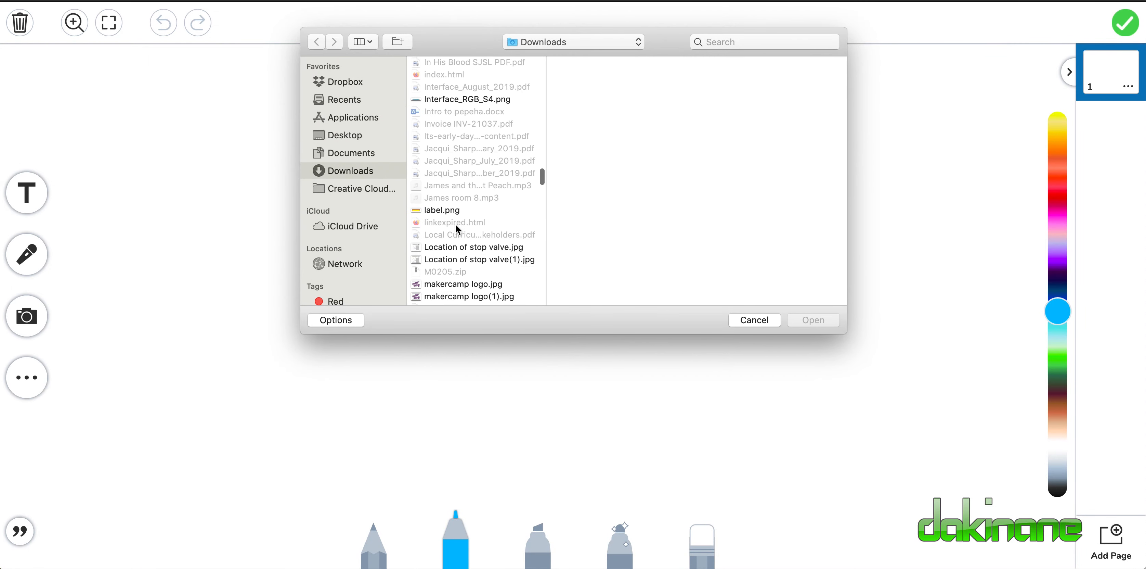
scroll(457, 229, down, 20)
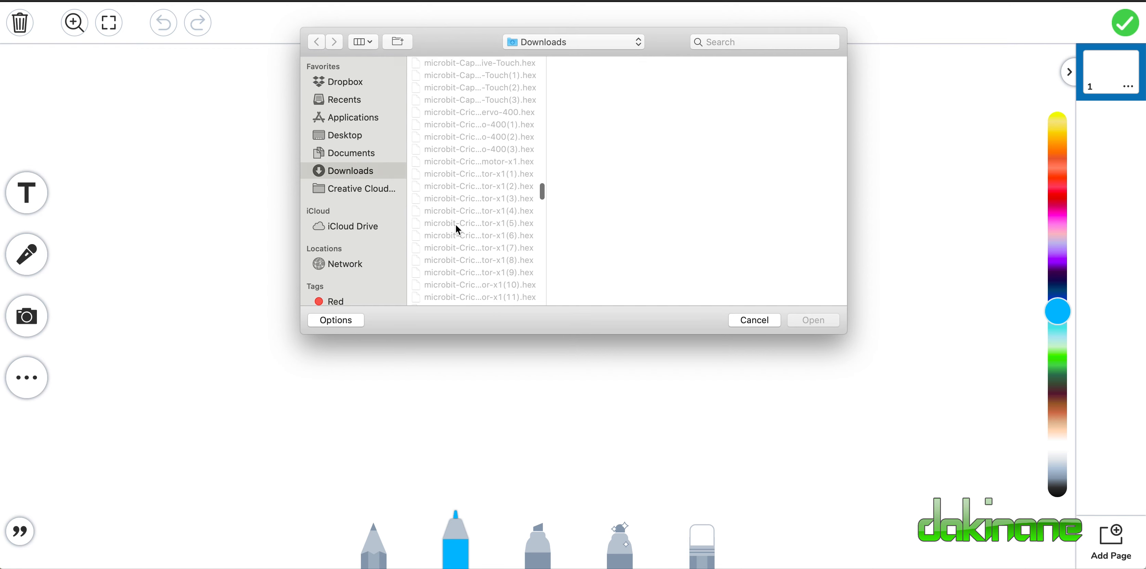
scroll(458, 229, down, 20)
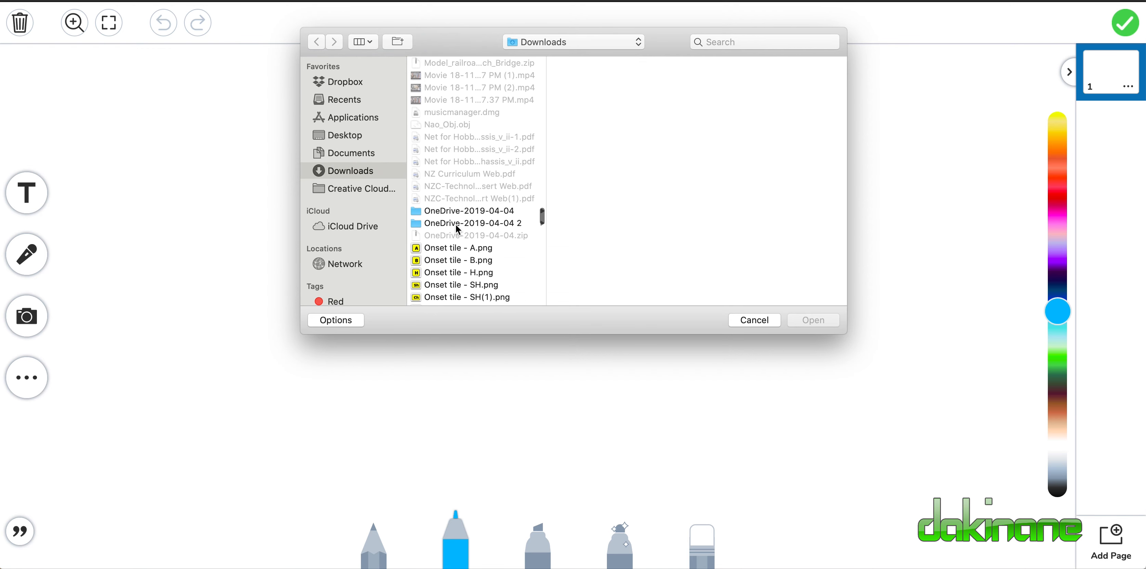
click(459, 132)
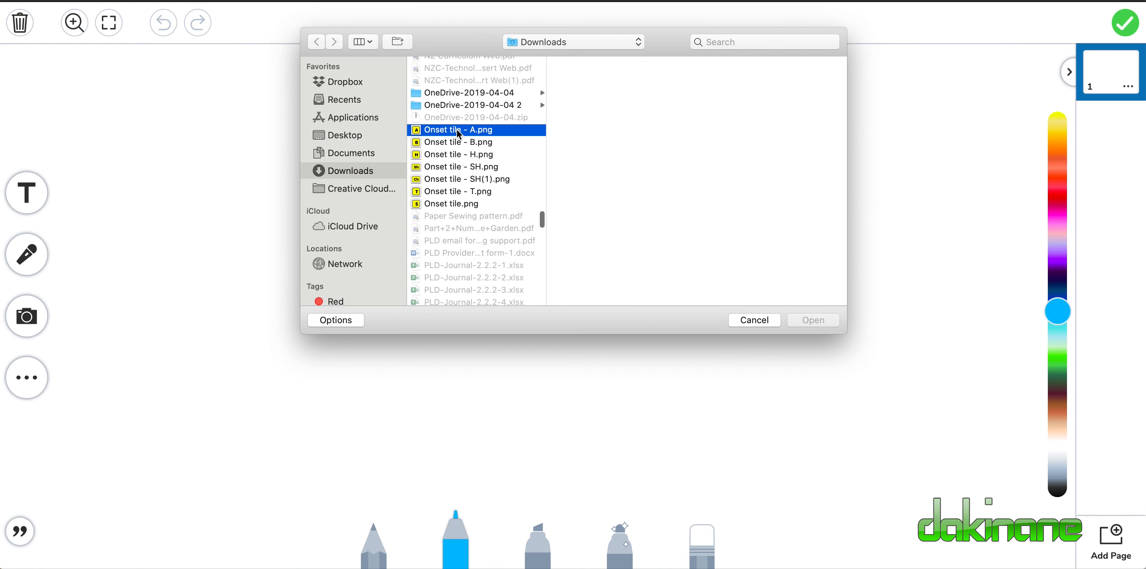
shift+click(454, 208)
click(789, 320)
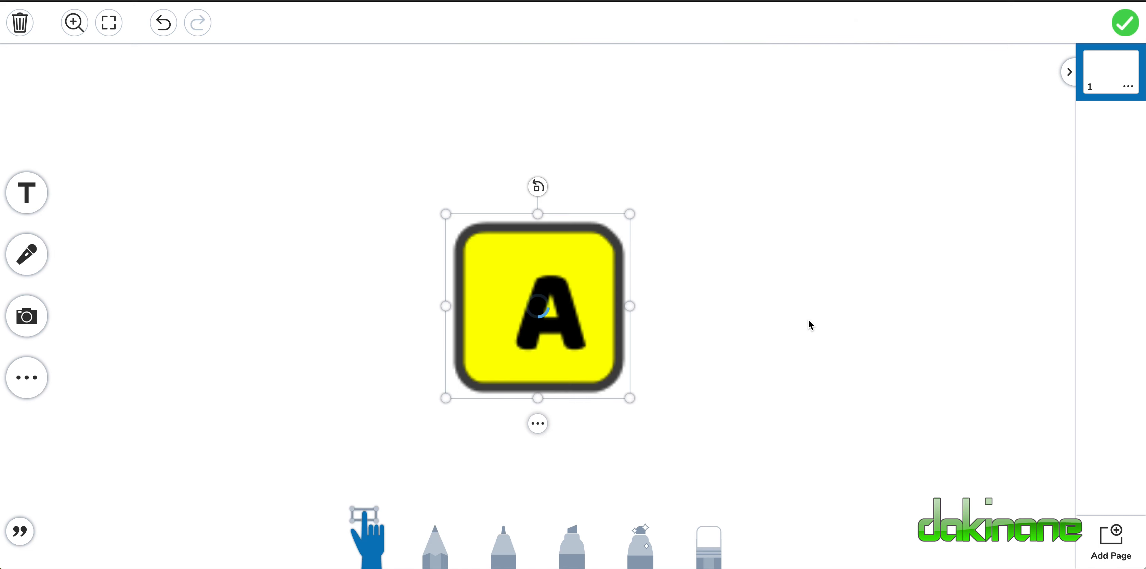
click(830, 379)
Move the S, T, Ch and Sh tiles off the stack to separate spots on the page.
drag(626, 366, 303, 192)
drag(645, 359, 737, 243)
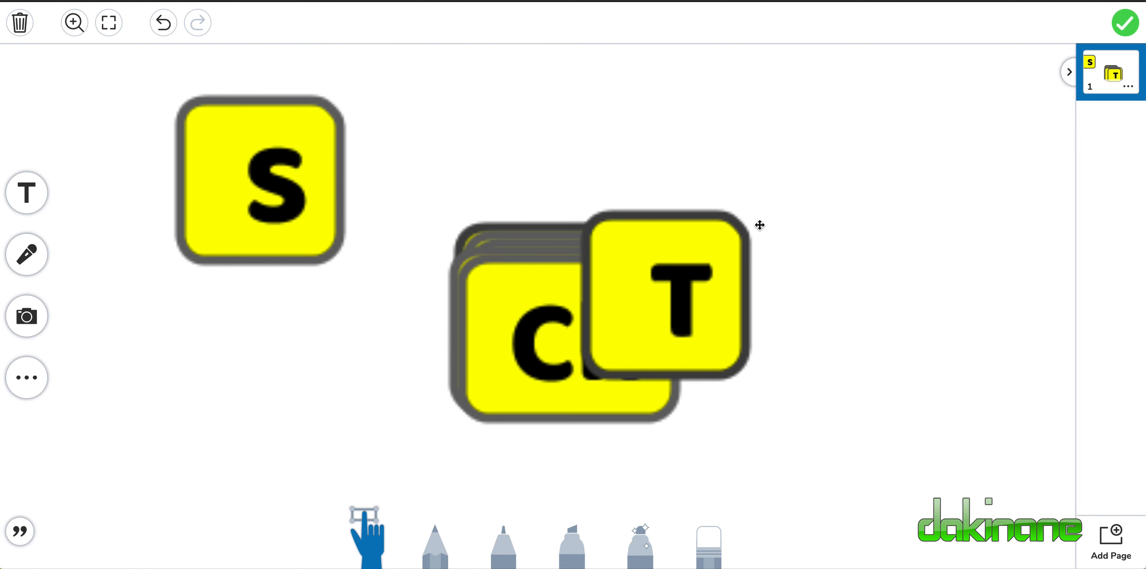
drag(551, 341, 925, 451)
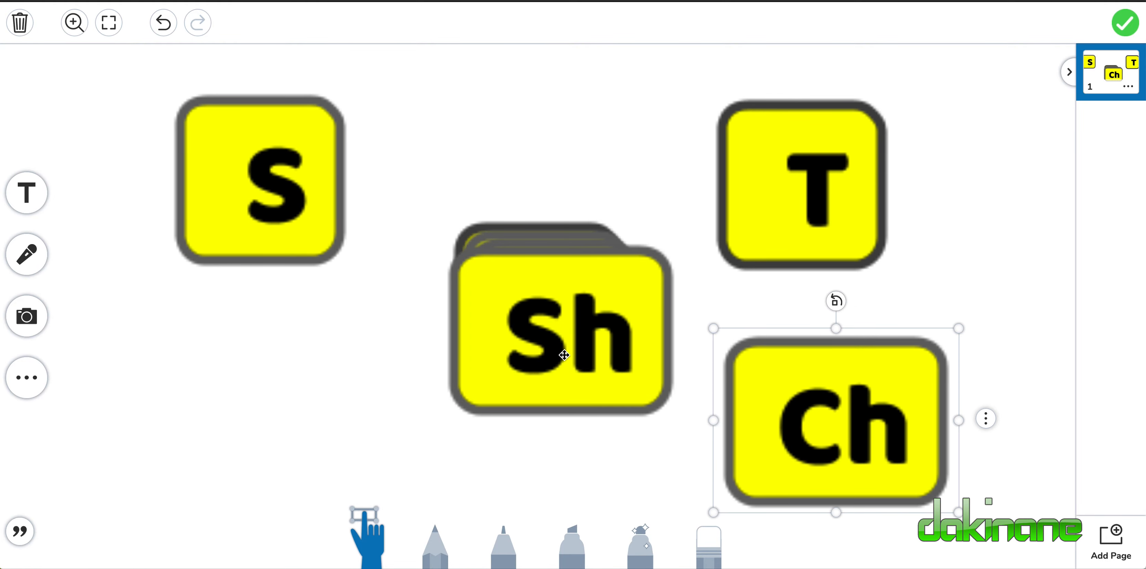
drag(569, 358, 306, 407)
Shrink the S, Sh and H tiles and line them up in a row along the page's upper edge.
click(262, 198)
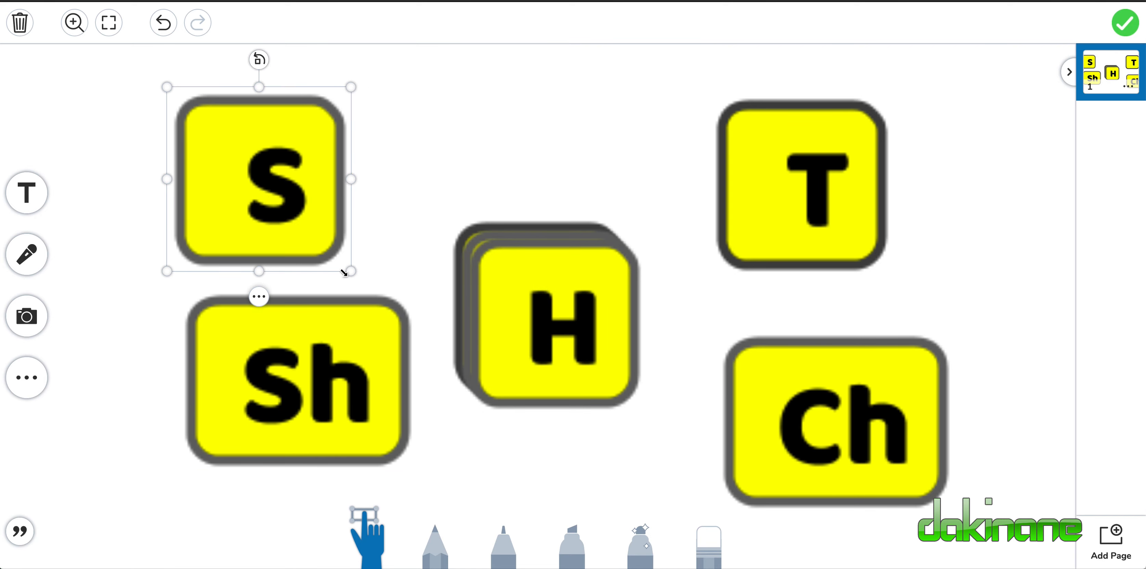
drag(353, 274, 204, 128)
click(361, 381)
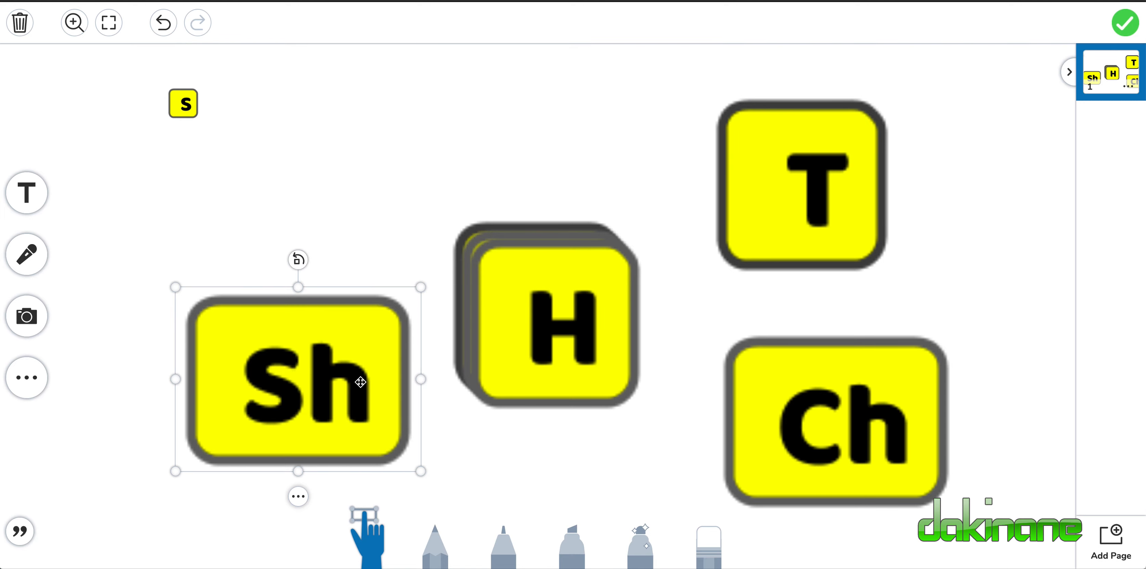
drag(421, 472, 250, 129)
drag(494, 296, 267, 237)
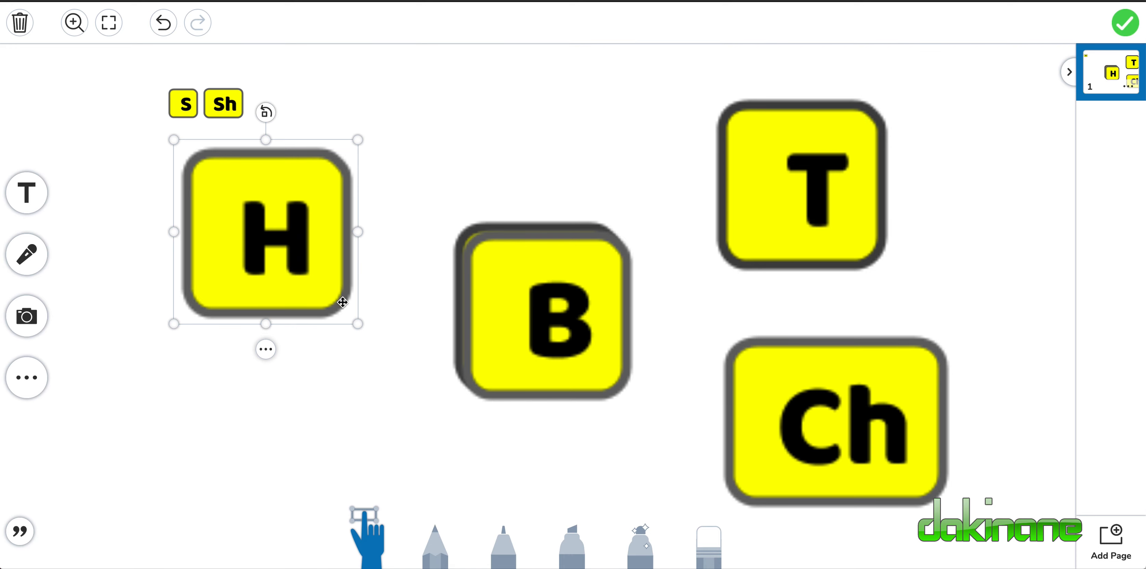
drag(357, 323, 287, 127)
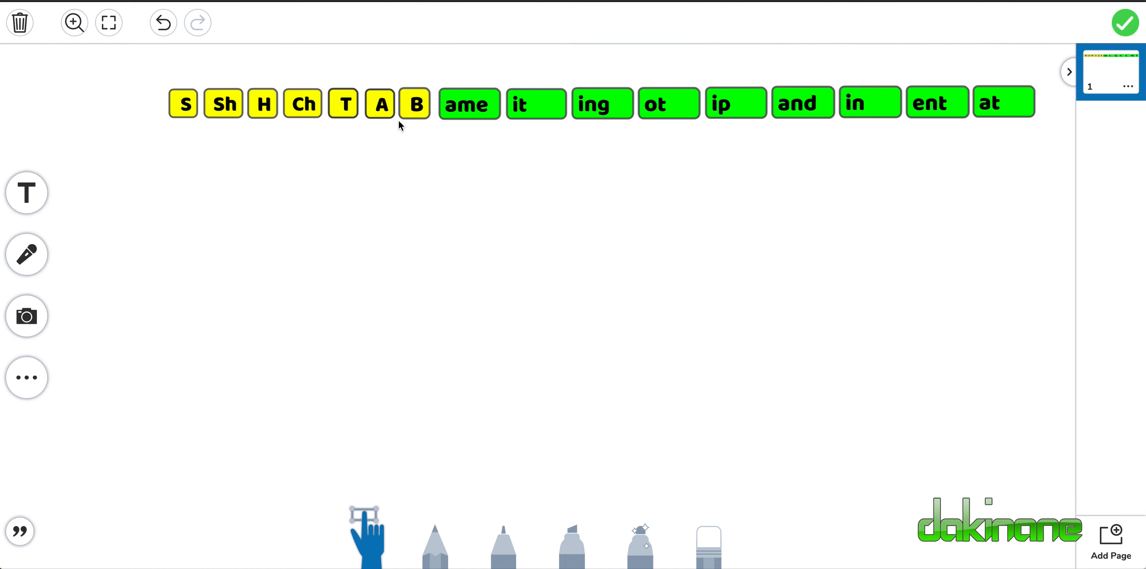
Form the word "Tip" below the row with the T and ip tiles, and return both tiles to their places.
drag(347, 114, 351, 219)
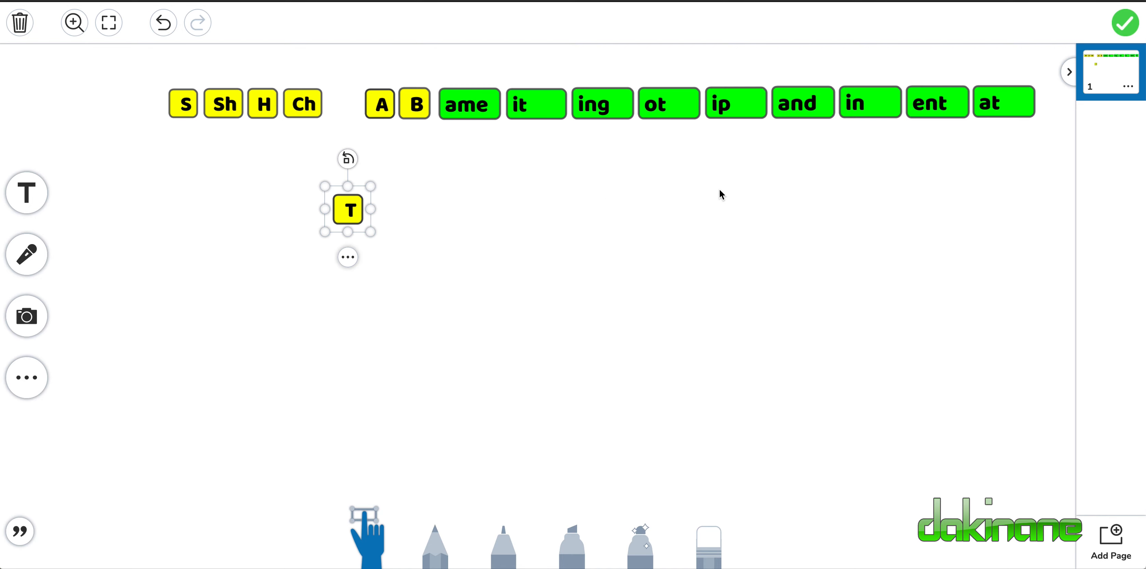
drag(737, 110, 396, 215)
click(409, 305)
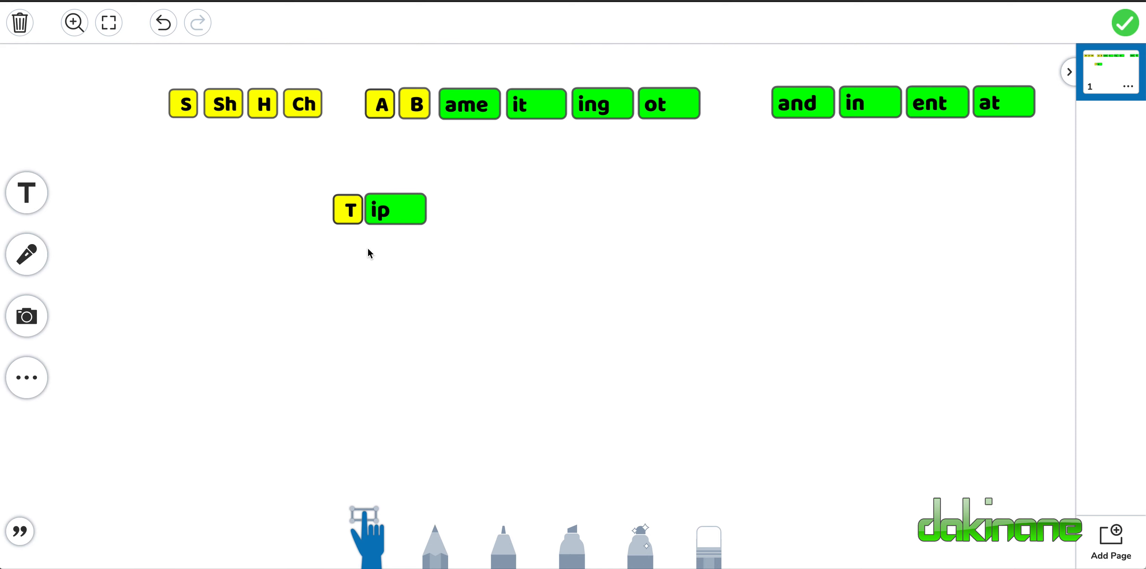
drag(350, 220, 348, 117)
drag(397, 215, 741, 112)
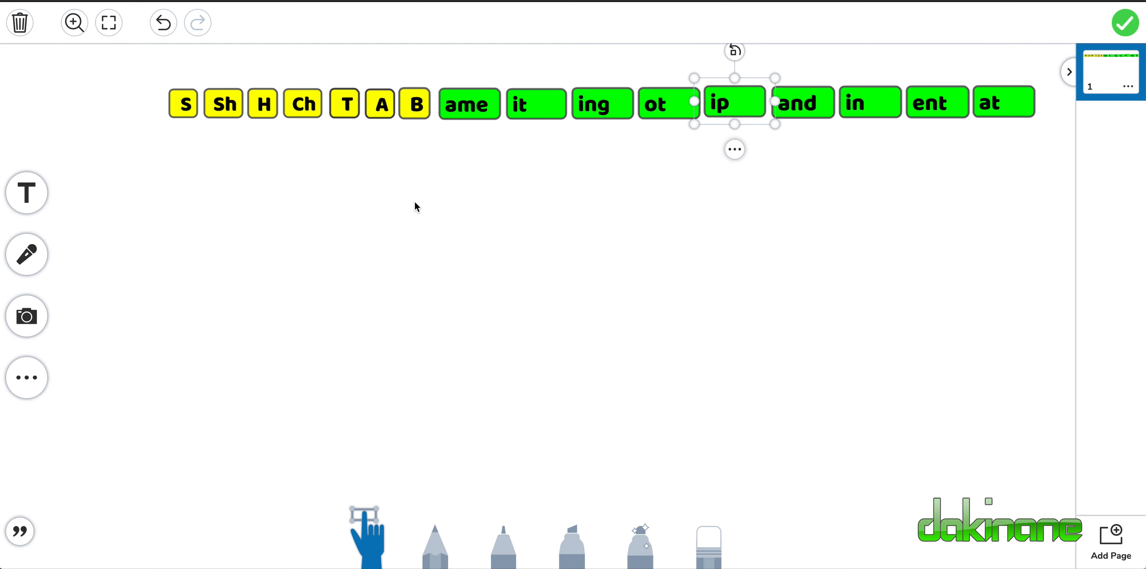
click(538, 254)
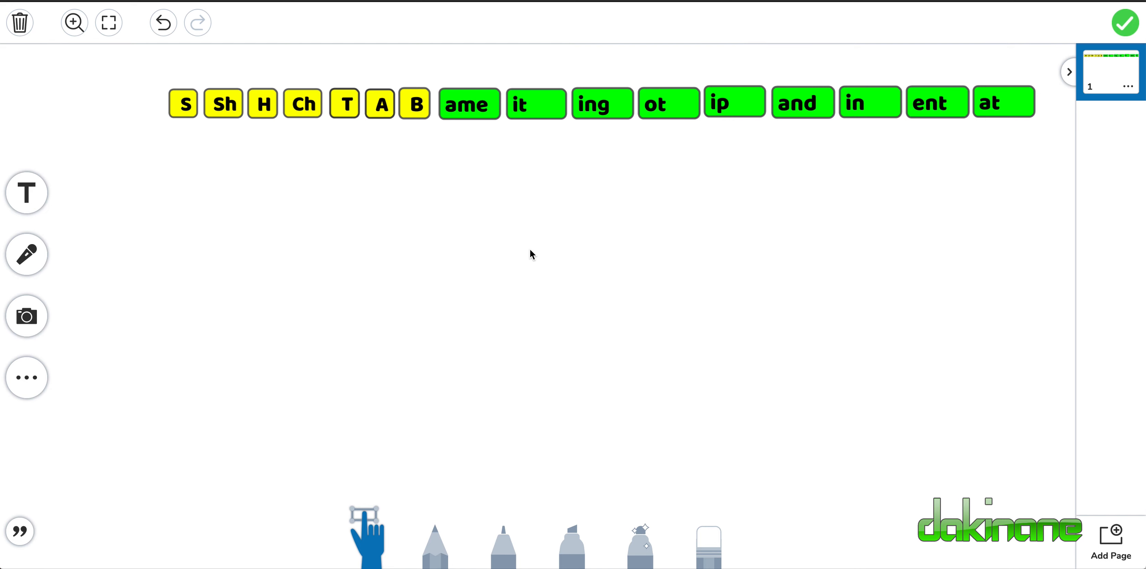
Make three duplicates of the S tile.
click(182, 107)
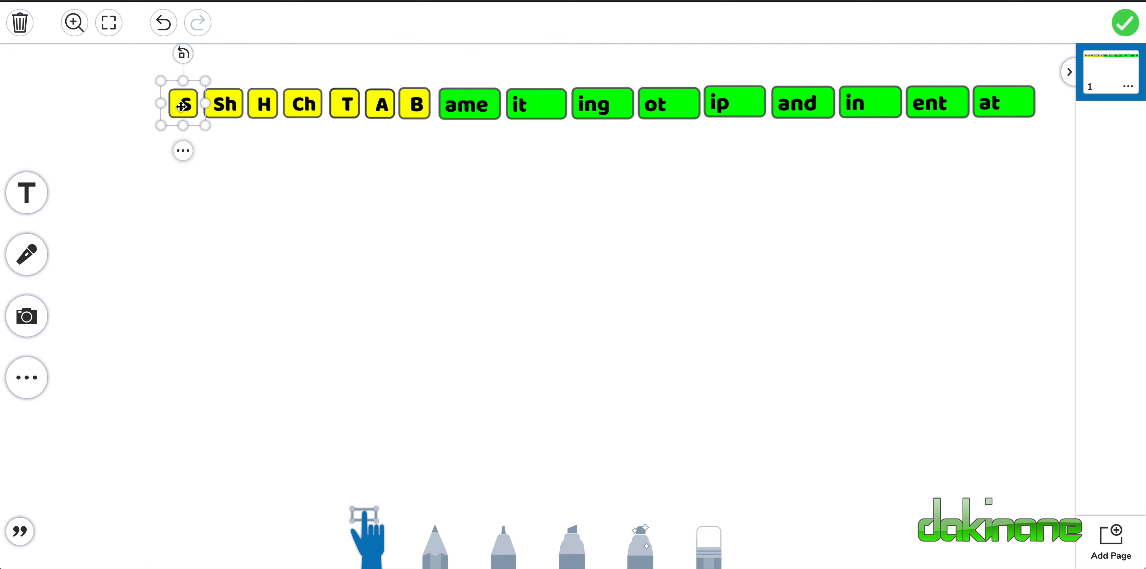
click(182, 150)
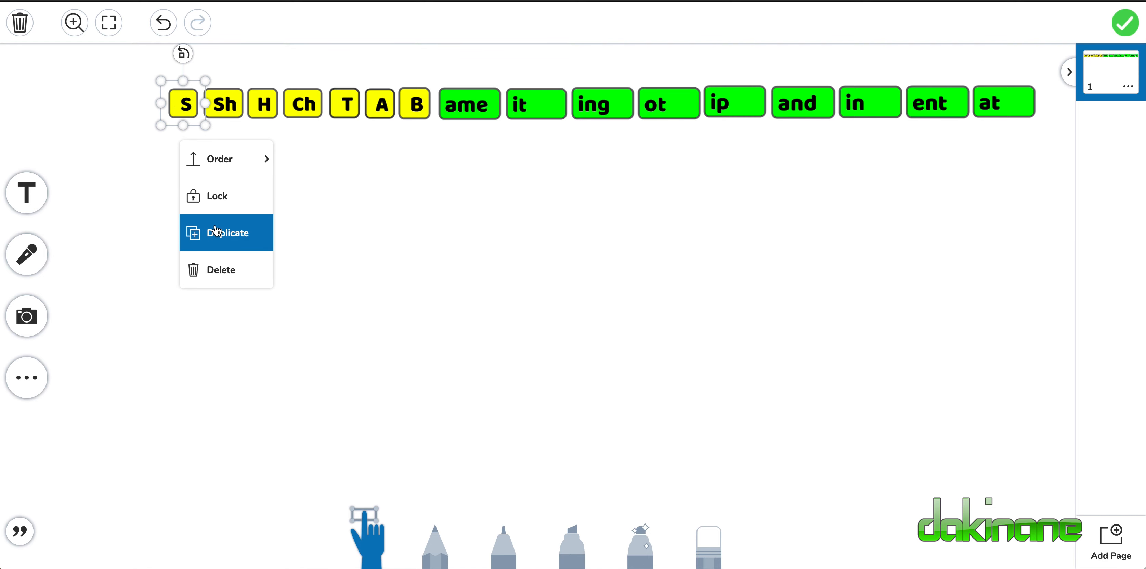
click(216, 231)
click(199, 165)
click(240, 247)
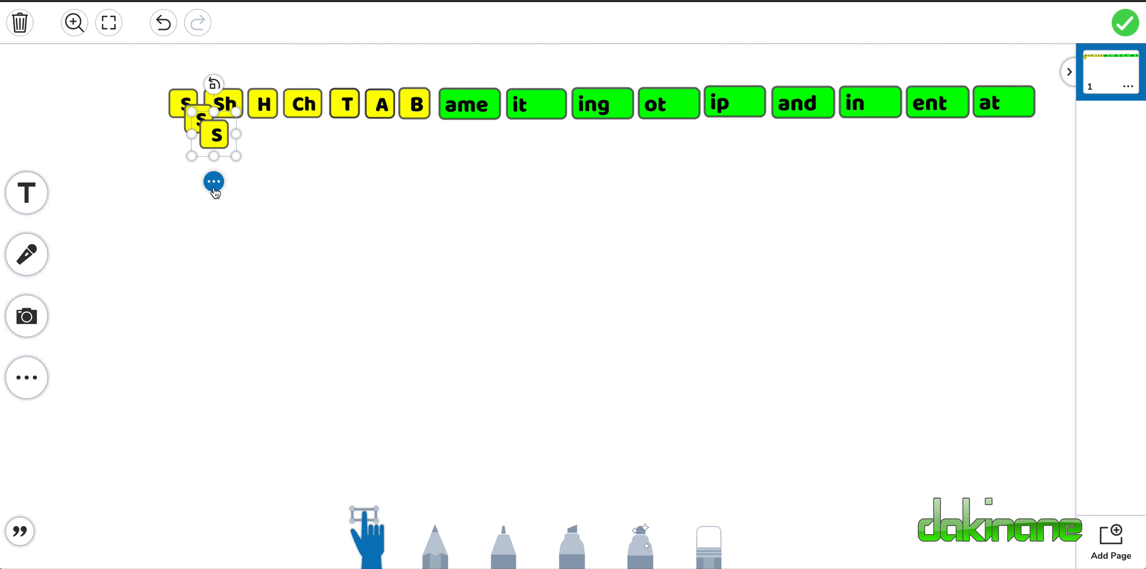
click(214, 181)
click(250, 264)
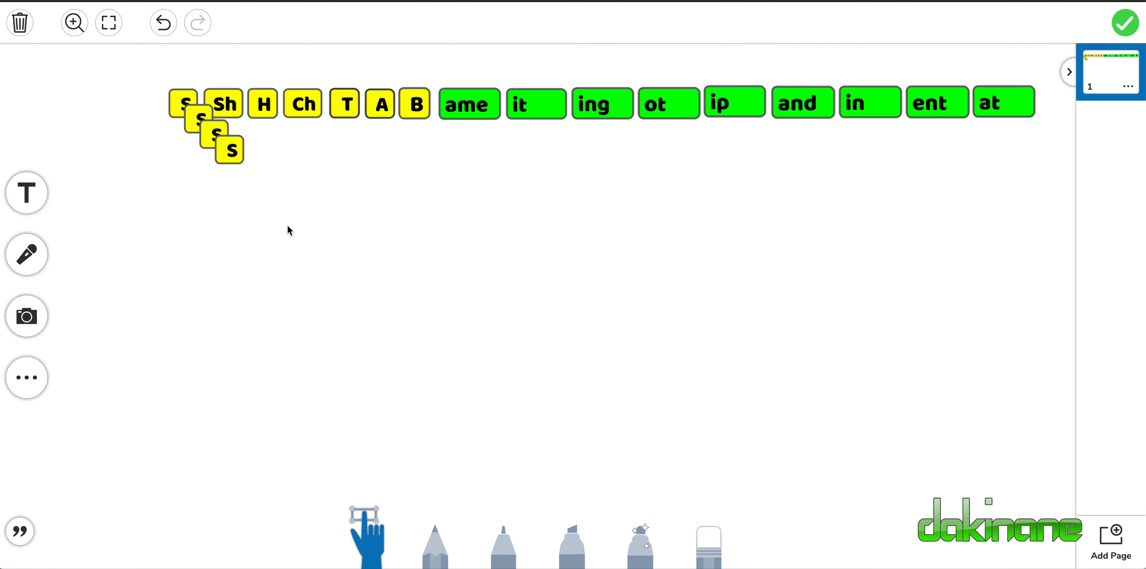
Stack the three S copies exactly over the original S tile at the start of the row.
drag(232, 156, 232, 281)
drag(219, 140, 181, 205)
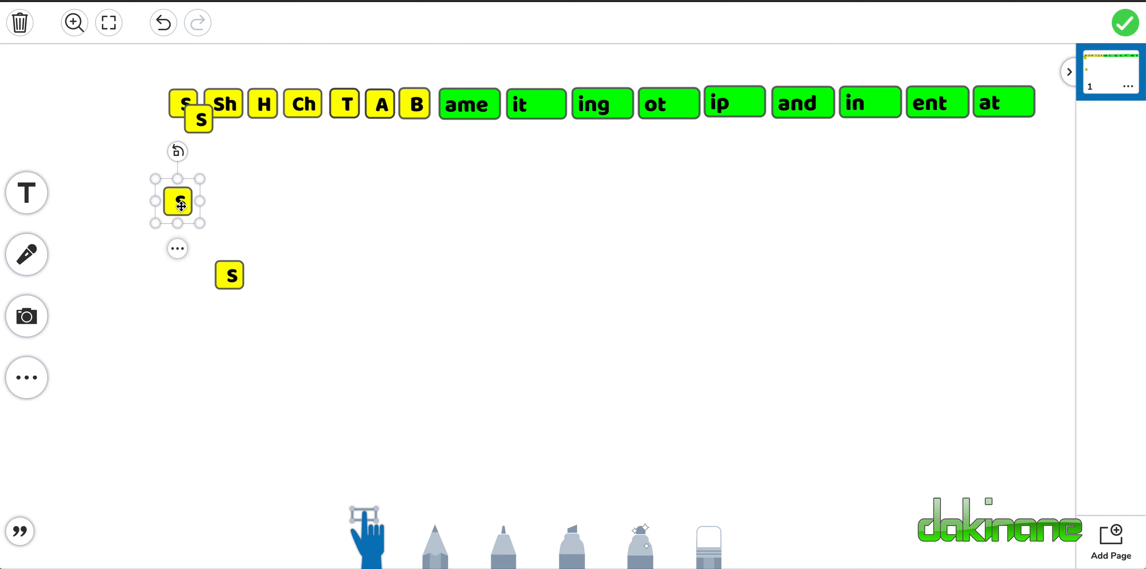
drag(199, 129, 184, 114)
drag(182, 213, 187, 107)
drag(230, 275, 183, 107)
click(260, 205)
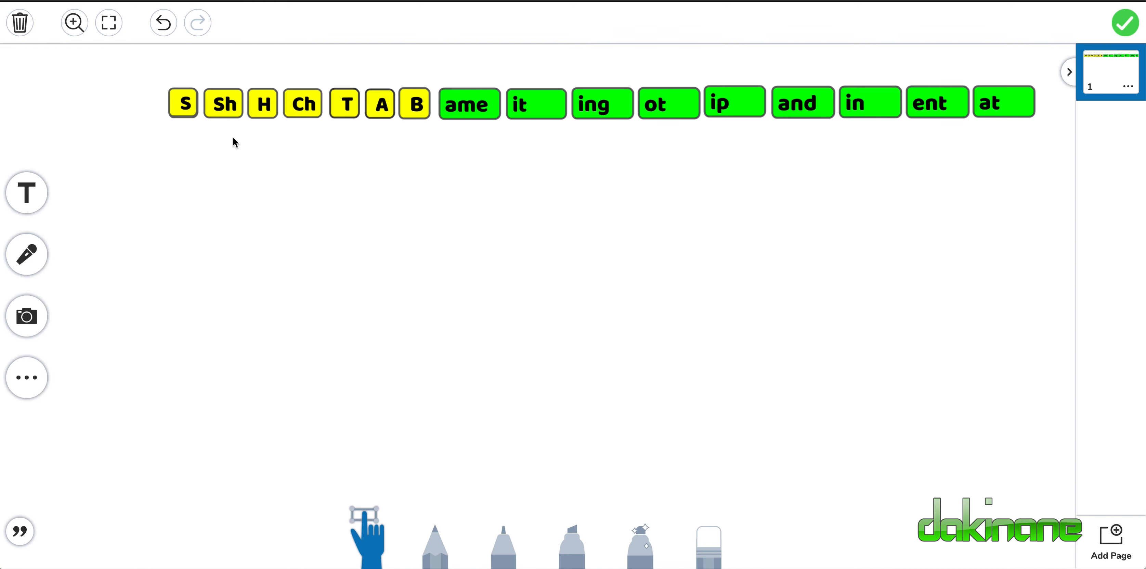
Make three duplicates of the Sh tile.
click(226, 106)
click(230, 150)
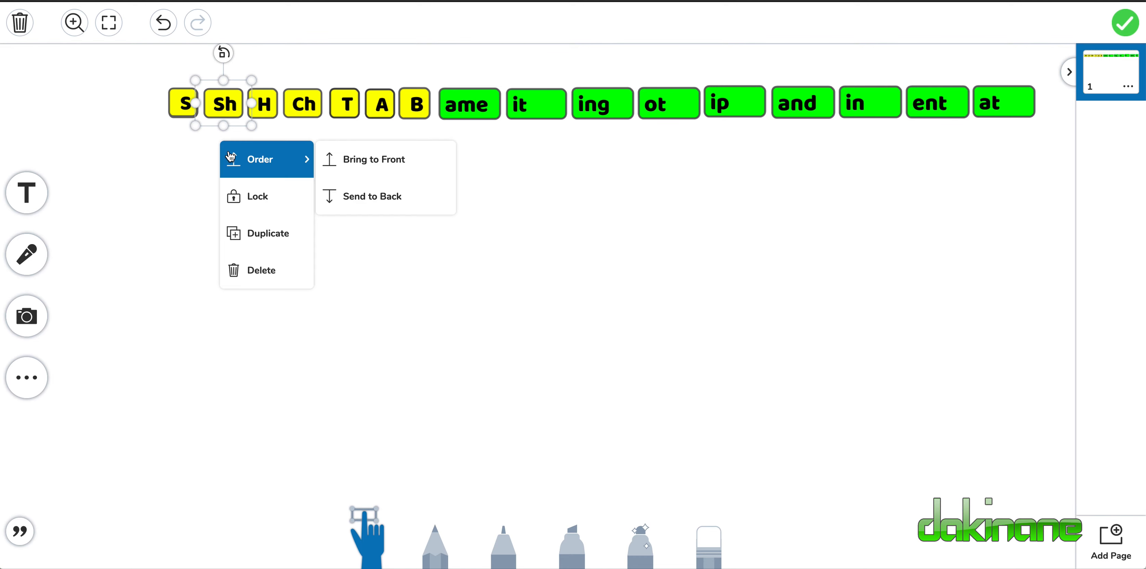
click(250, 232)
click(238, 166)
click(270, 246)
click(255, 183)
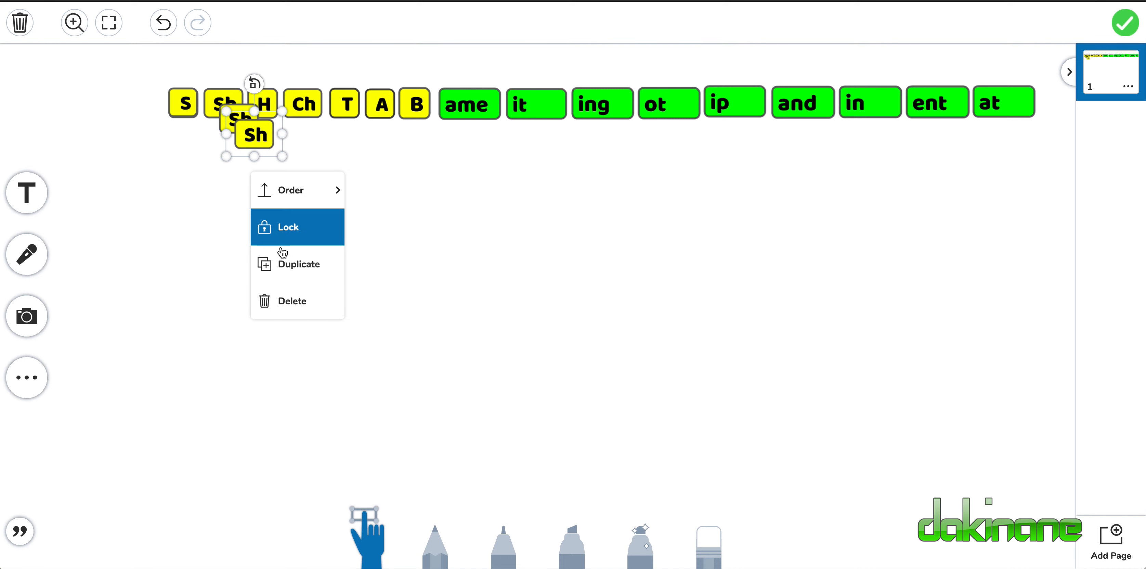
click(287, 262)
Stack the three Sh copies exactly over the original Sh tile in the row.
drag(268, 148, 271, 229)
click(237, 123)
drag(237, 123, 222, 107)
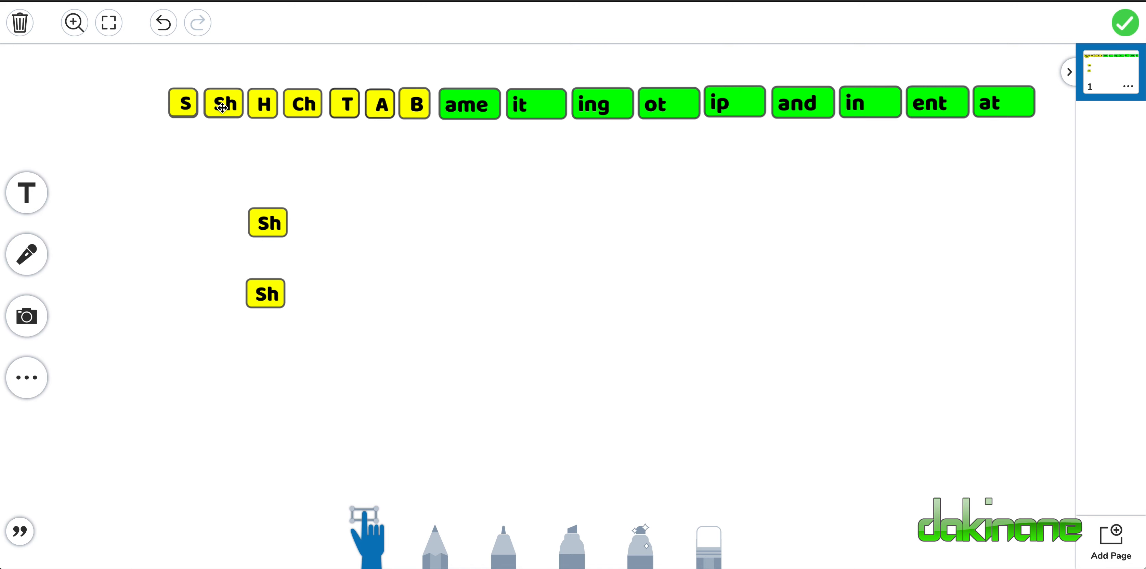
drag(272, 226, 226, 108)
drag(264, 295, 223, 104)
click(267, 182)
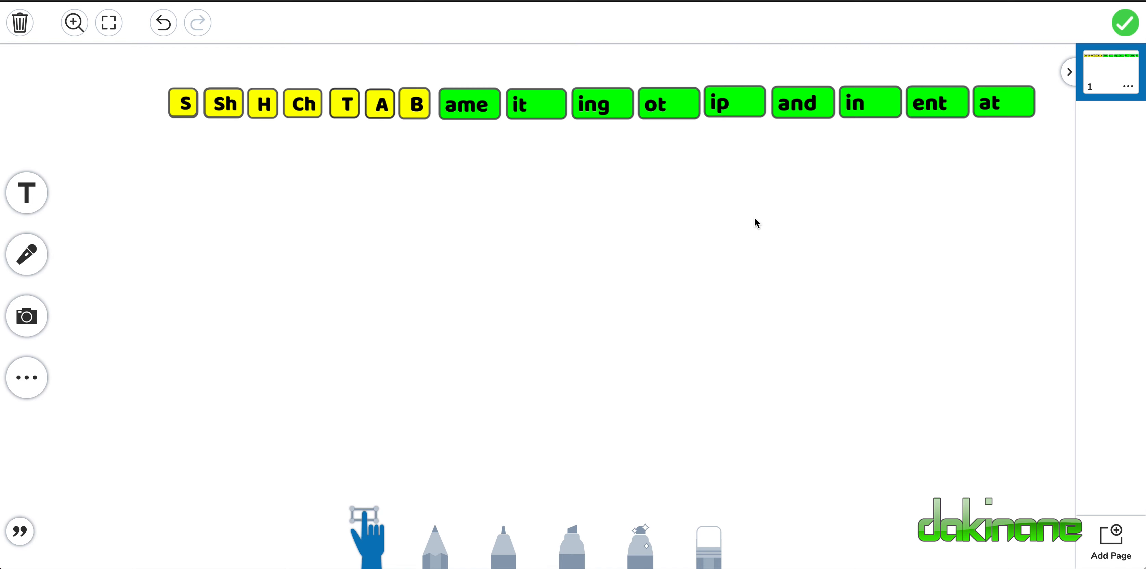
Make three duplicates of the green "ame" tile.
click(471, 110)
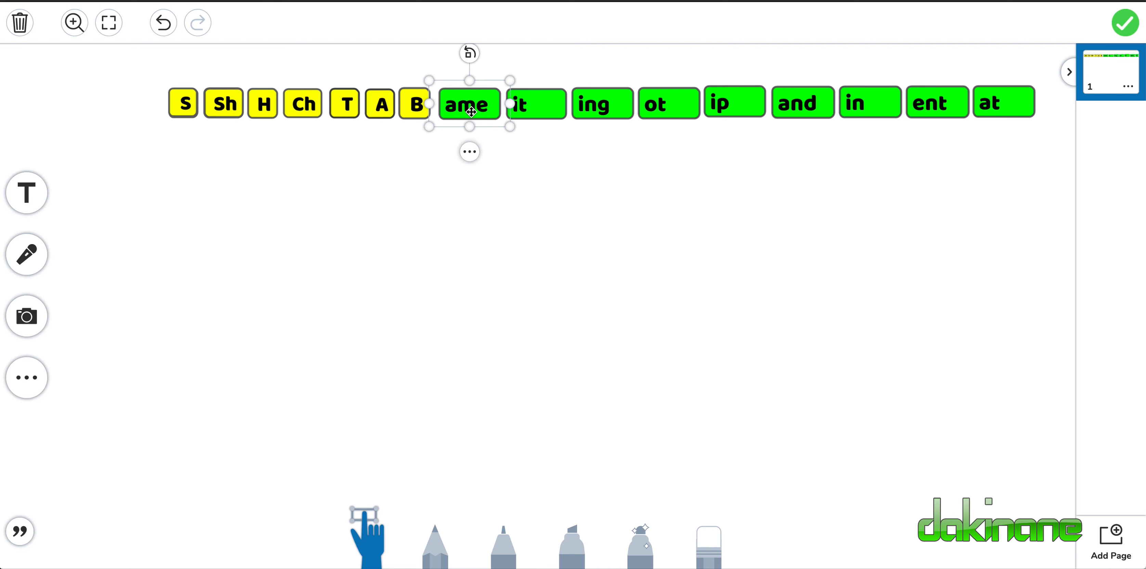
click(475, 155)
click(499, 231)
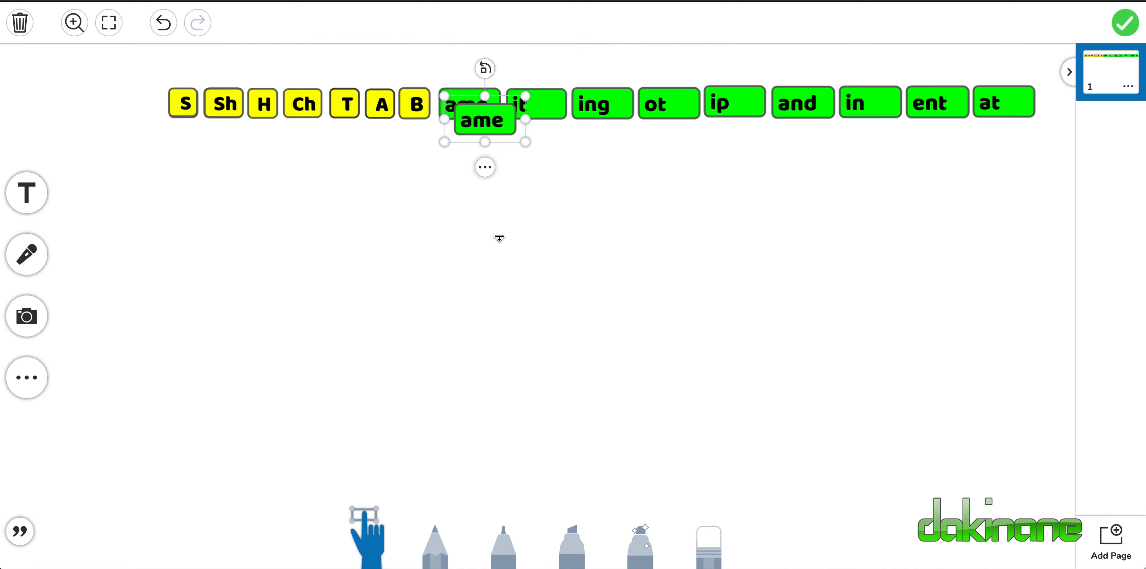
click(488, 170)
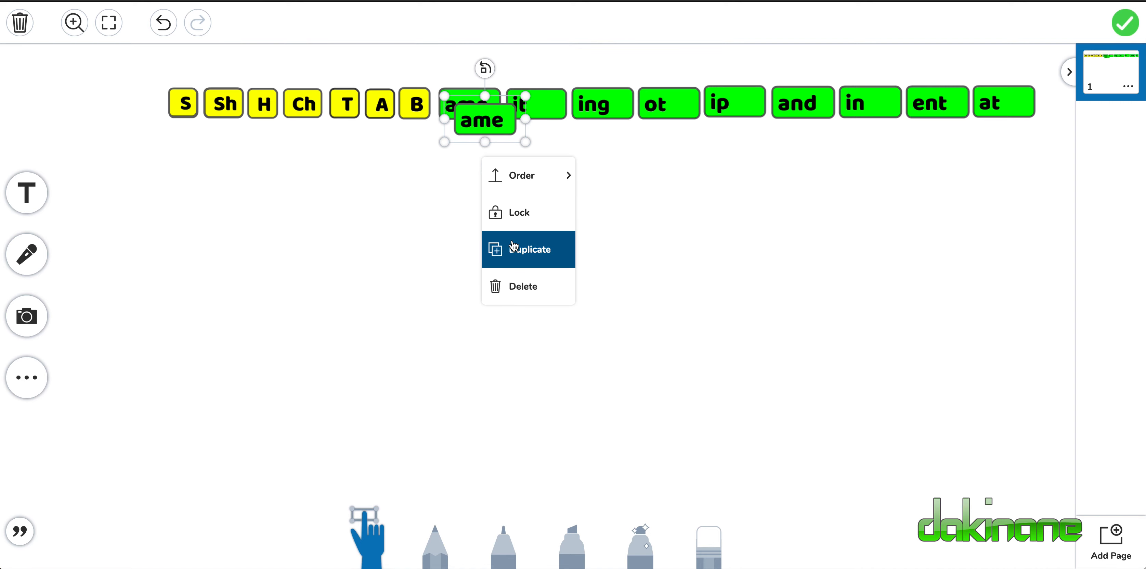
click(499, 249)
click(499, 182)
mouse_move(509, 209)
click(534, 265)
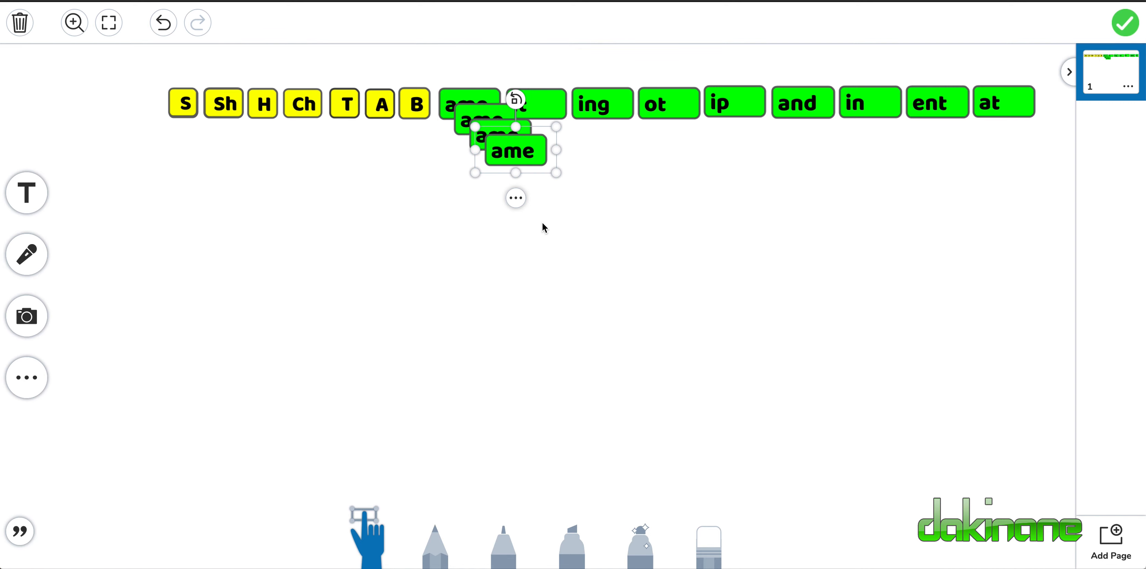
Stack the three "ame" copies exactly over the original "ame" tile in the row.
drag(516, 131, 521, 325)
drag(500, 134, 497, 258)
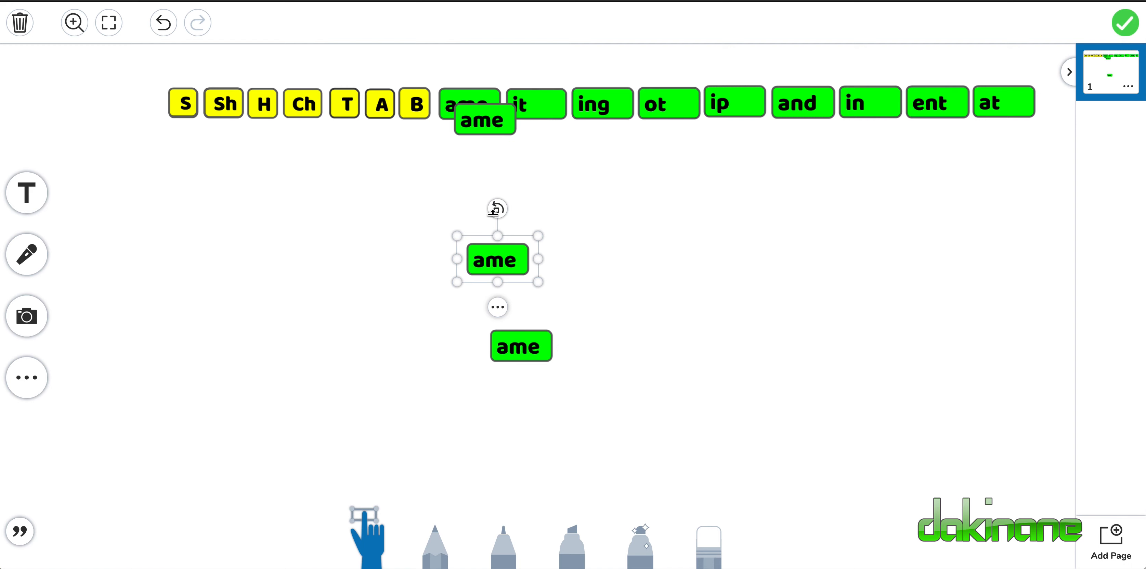
drag(485, 120, 470, 109)
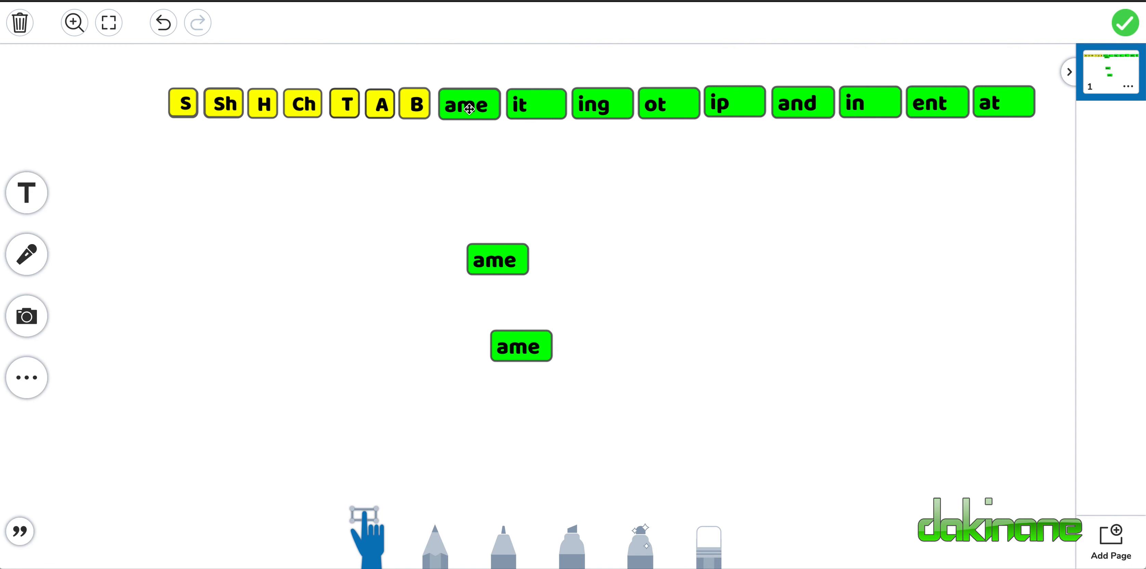
drag(494, 259, 469, 109)
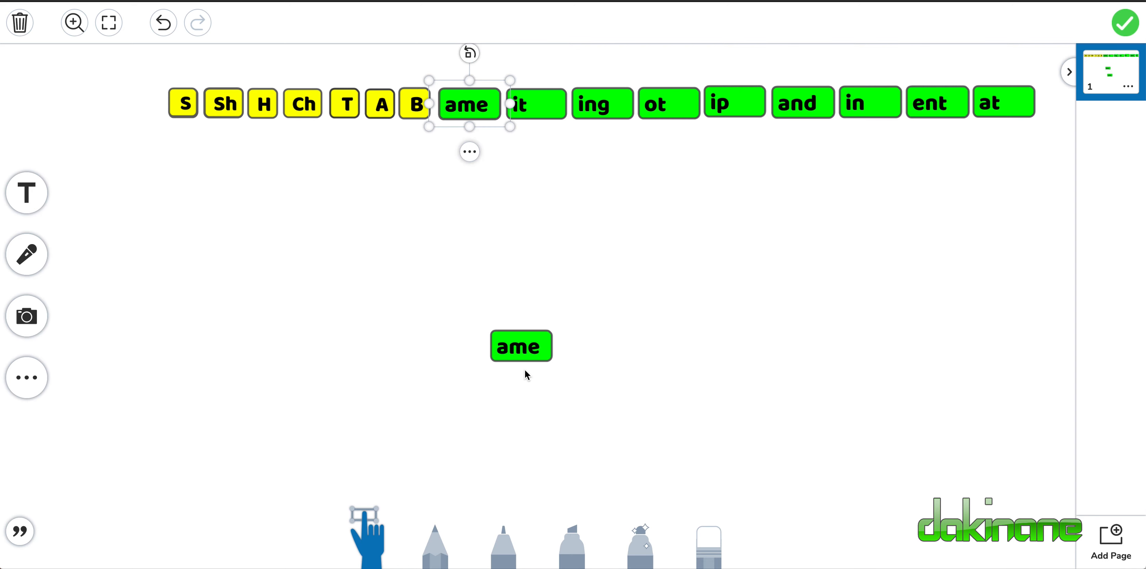
drag(526, 355, 471, 111)
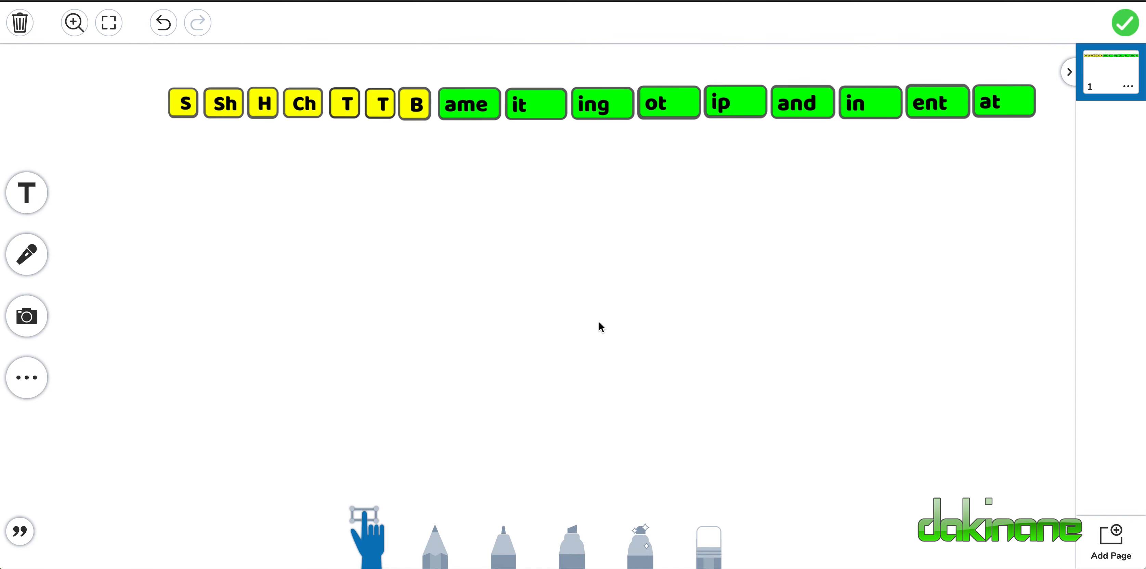
Paste four copies of the "it" tile and stack them over the original "it" tile in the row.
click(527, 106)
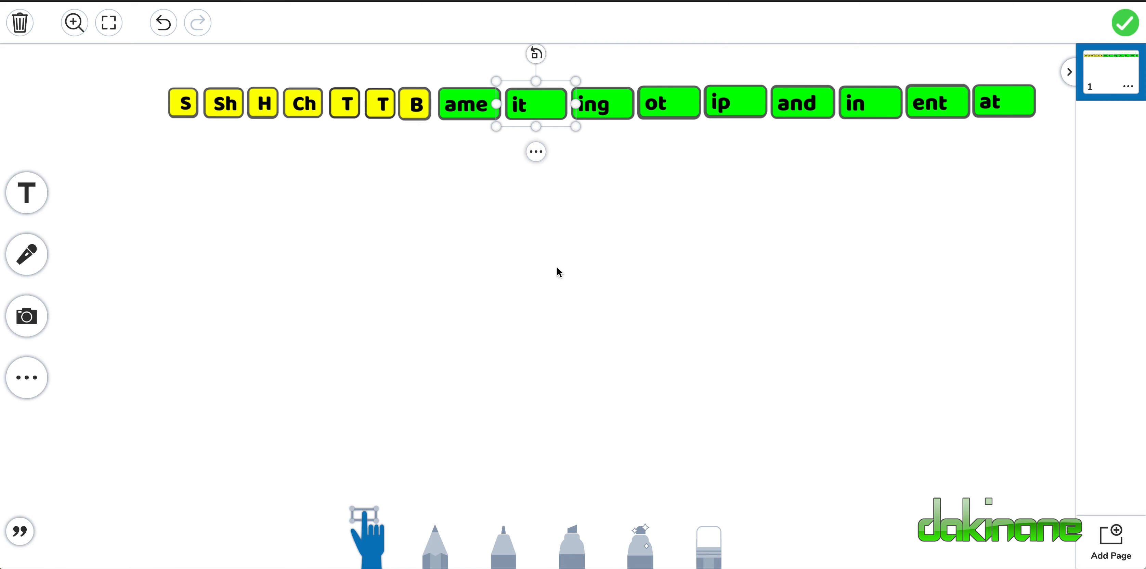
key(ctrl+v)
key(ctrl+v)
key(ctrl+v)
key(ctrl+v)
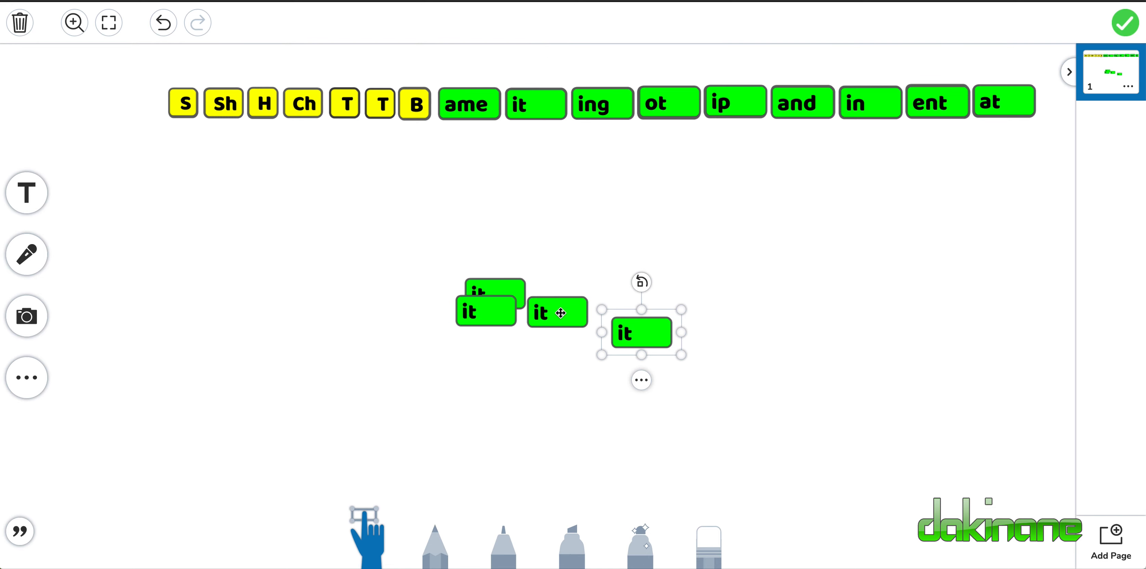
drag(470, 311, 520, 106)
drag(483, 296, 523, 107)
drag(550, 314, 525, 105)
drag(655, 330, 536, 100)
click(735, 263)
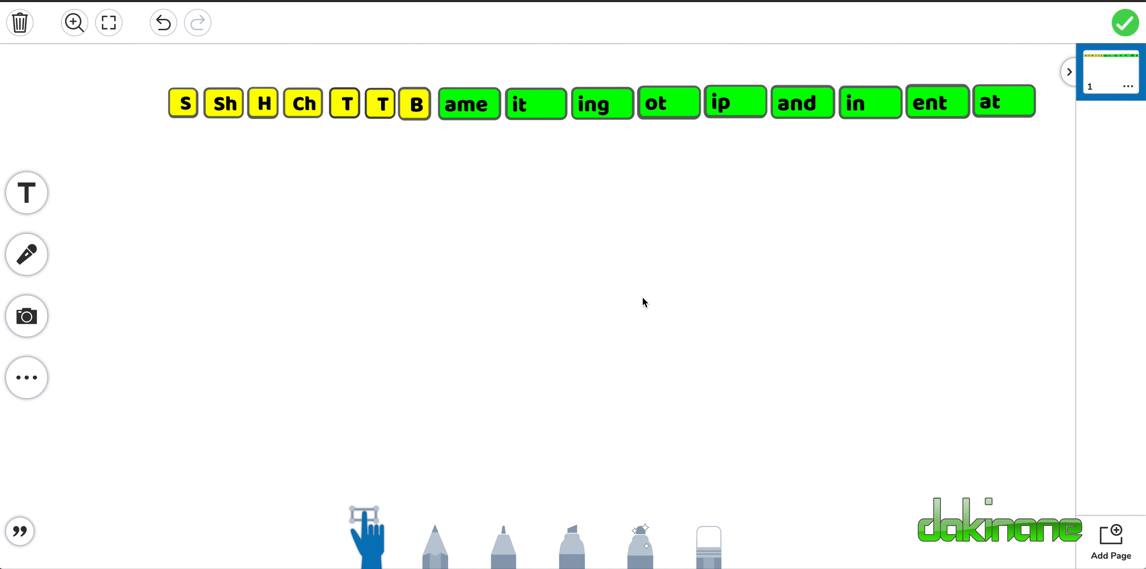
Attach the finished tile drawing as the student template and save the activity without written instructions.
click(1128, 25)
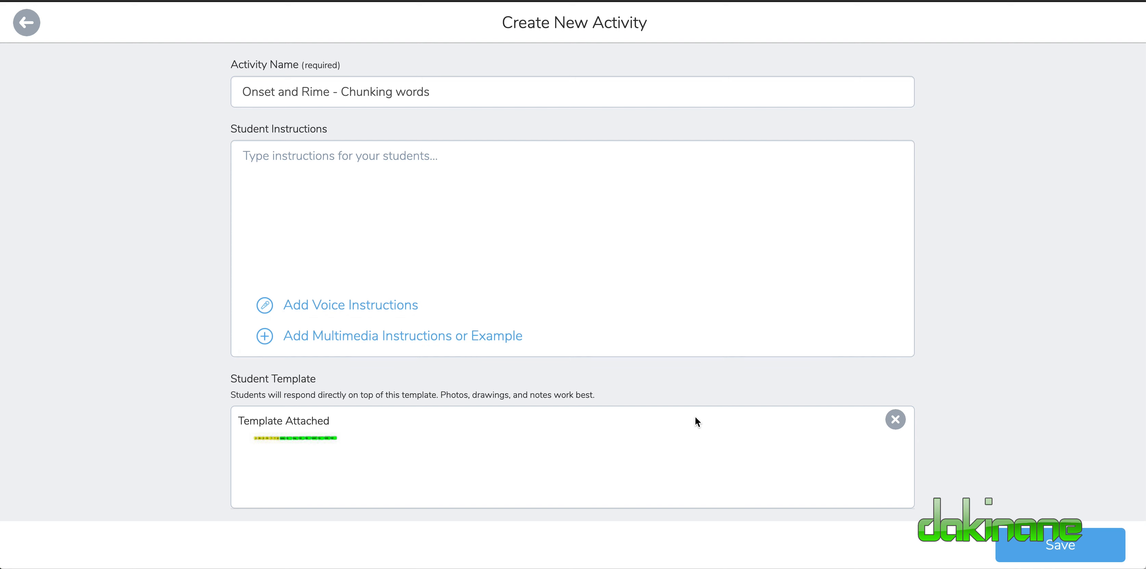
click(268, 152)
click(1050, 545)
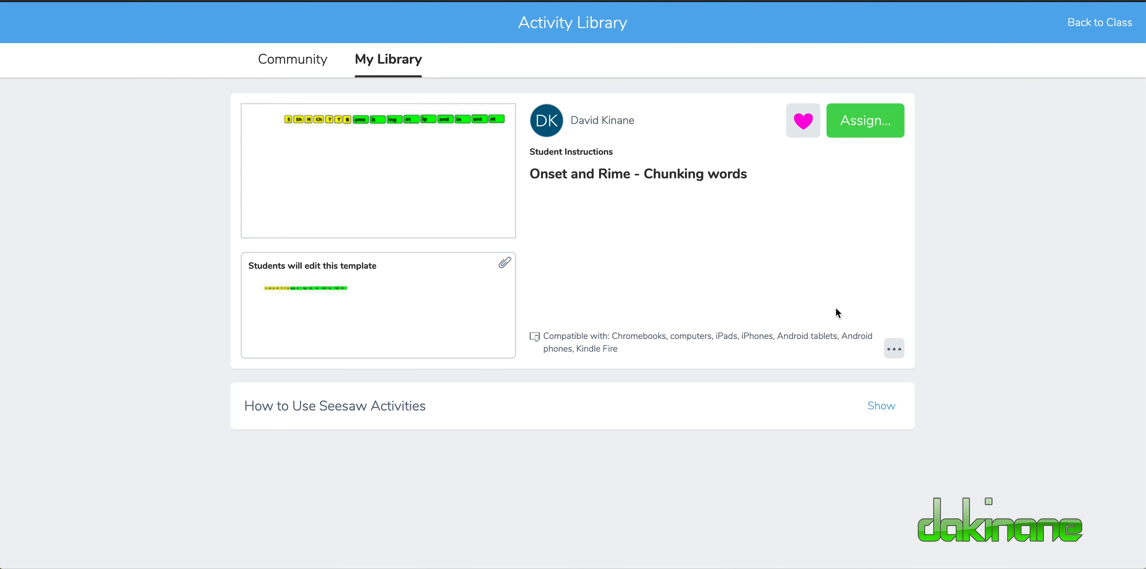
Add the "Onset and Rime - Chunking words" activity to the "testing content" collection.
click(896, 352)
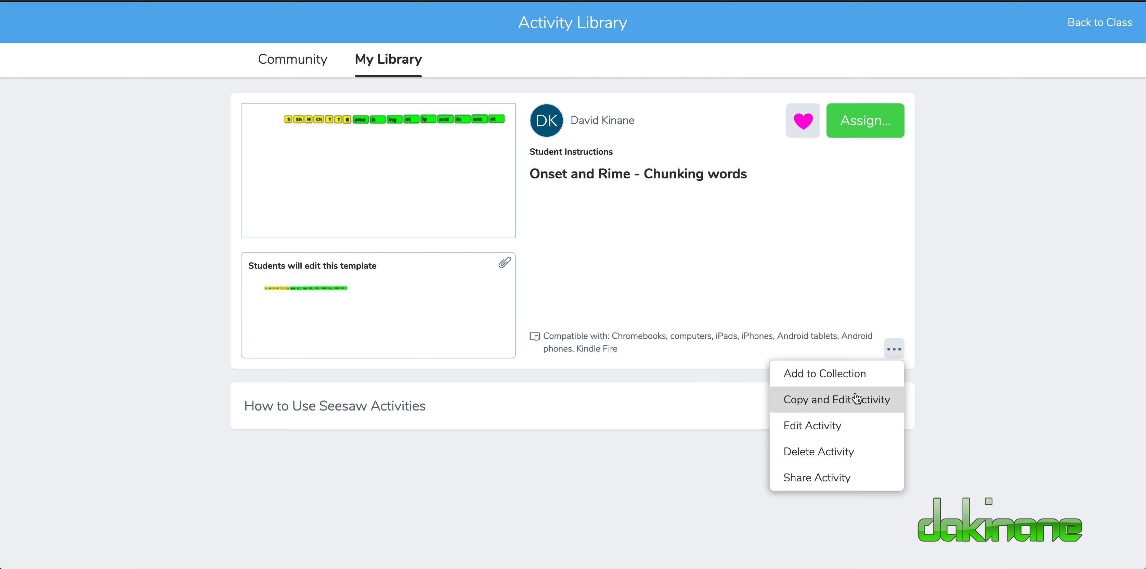
click(840, 262)
click(805, 124)
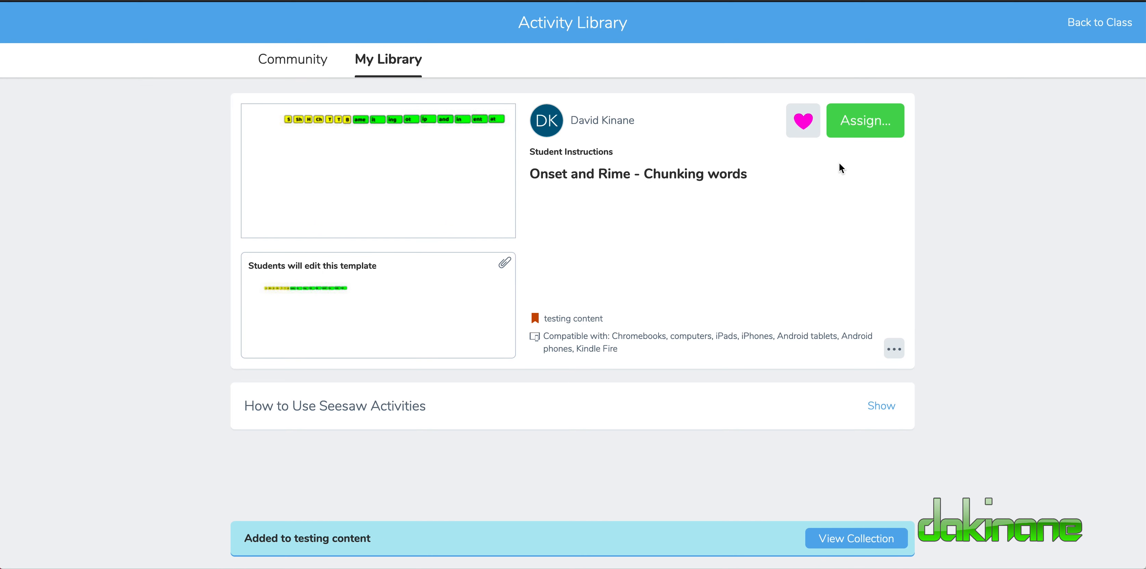
Start assigning the activity and select the three students listed directly after Sample Student in Room 4 - 2020.
click(859, 124)
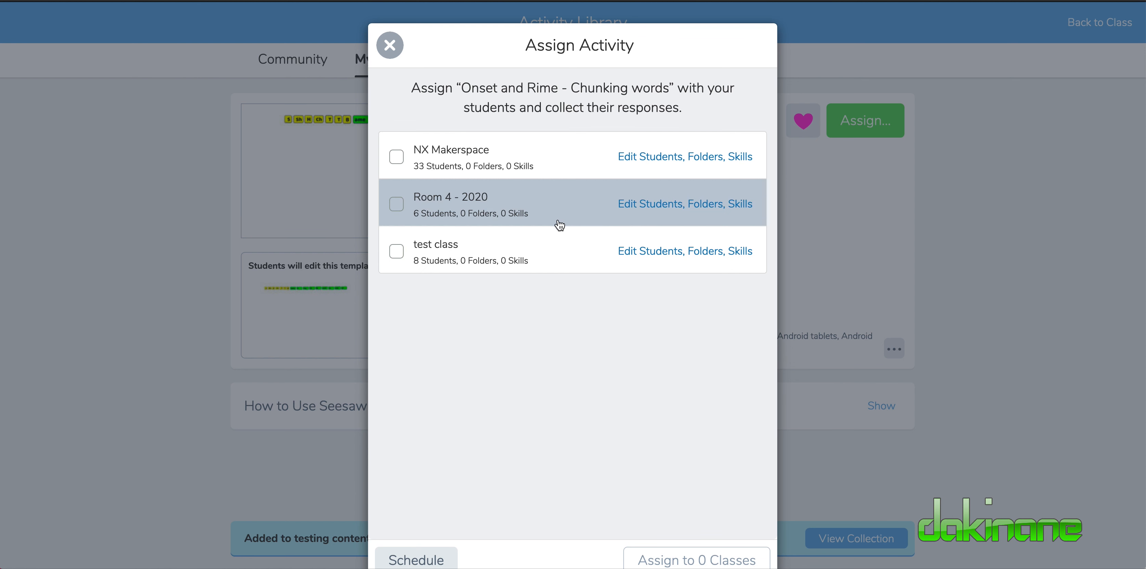
click(647, 208)
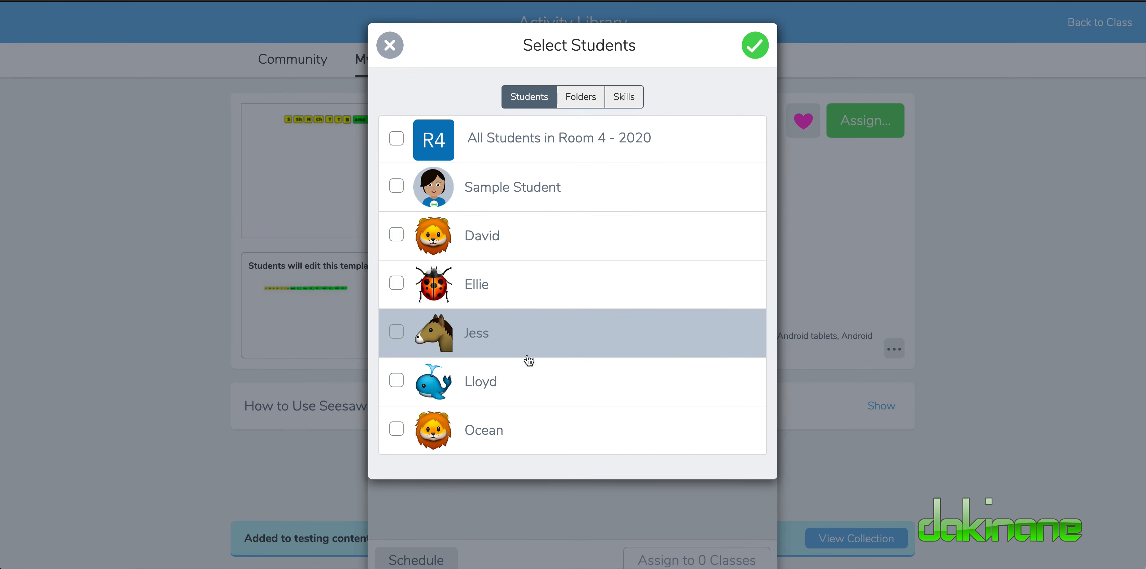
click(396, 235)
click(397, 283)
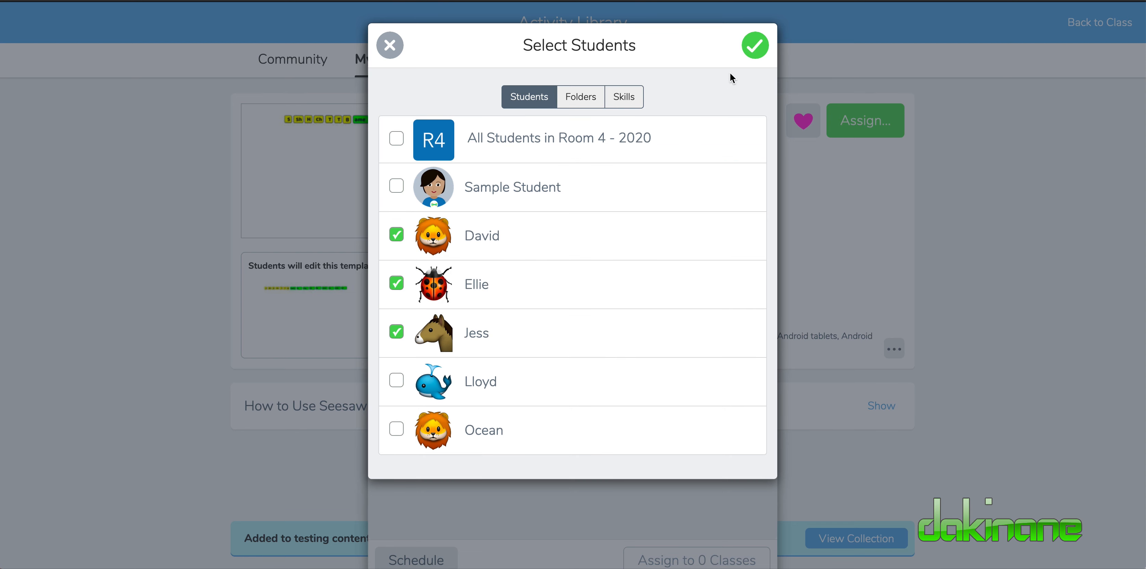
Select the Literacy folder for Room 4 - 2020 and assign the activity to the class.
click(581, 98)
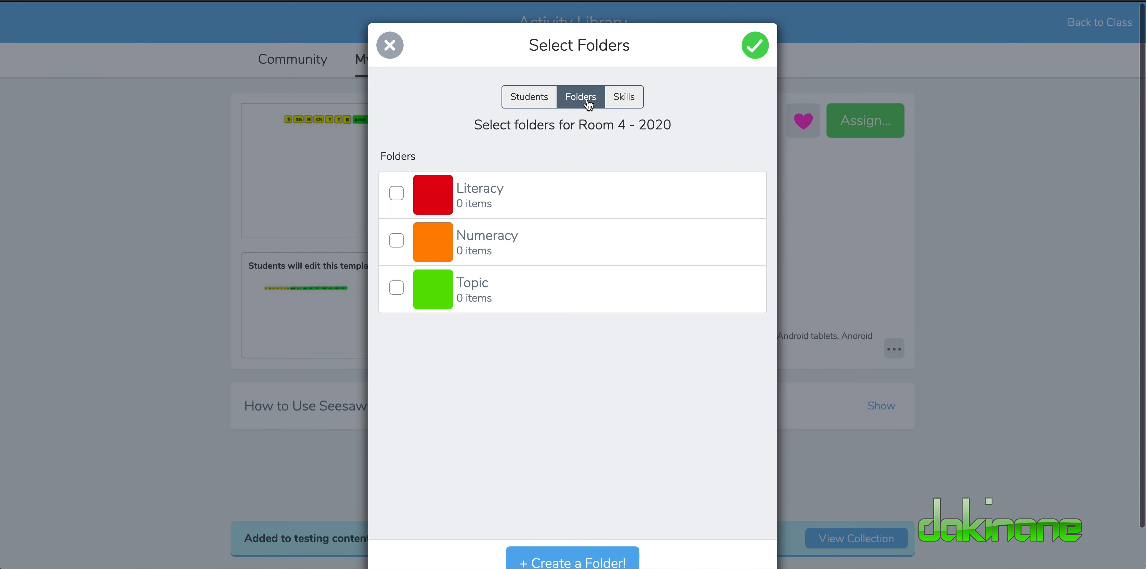
click(397, 192)
click(759, 46)
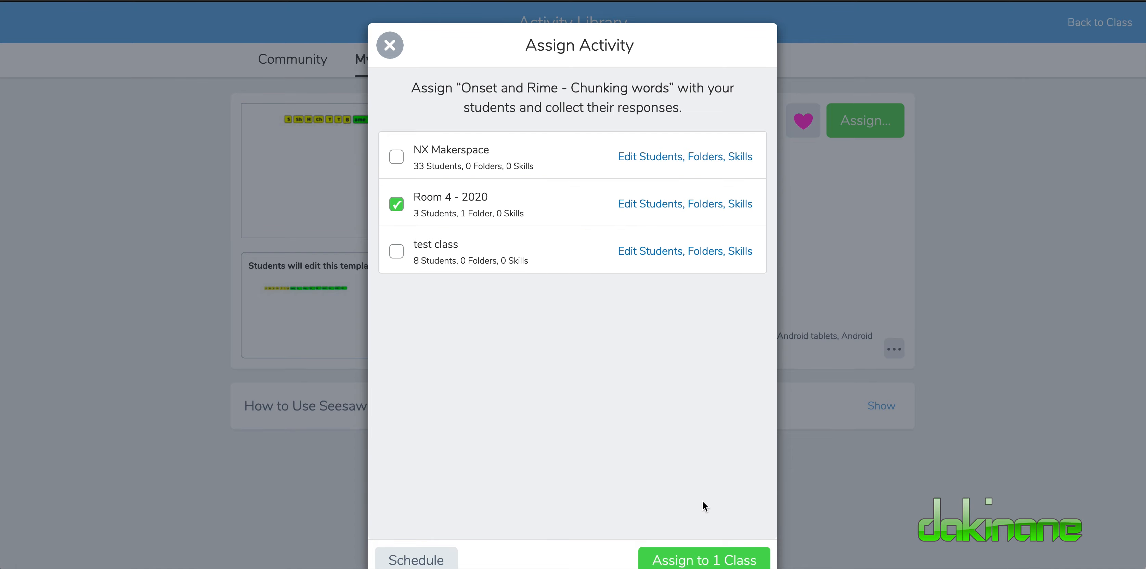
click(715, 562)
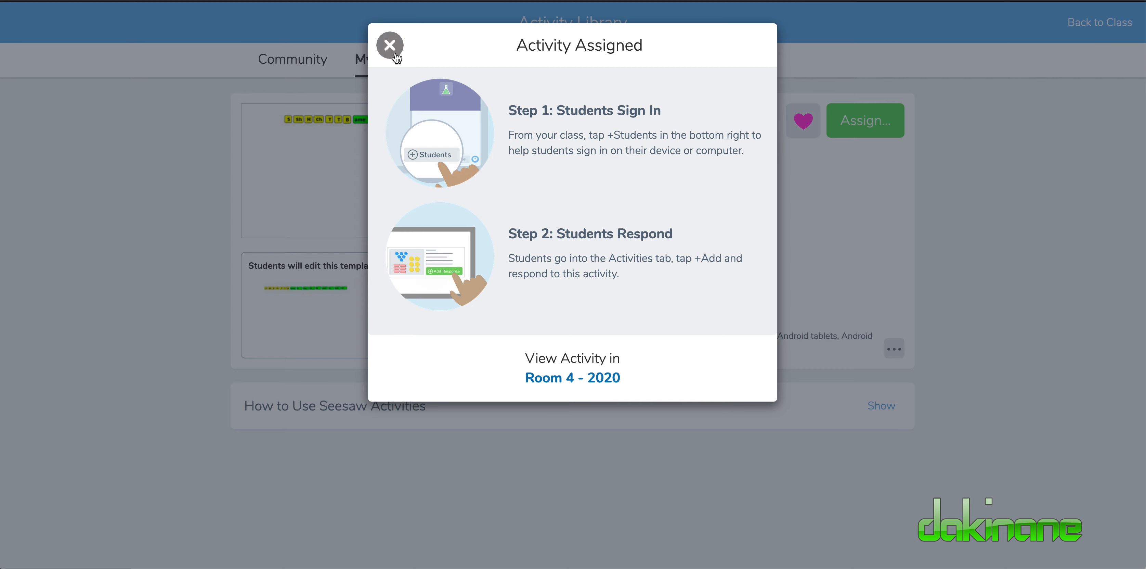
click(390, 45)
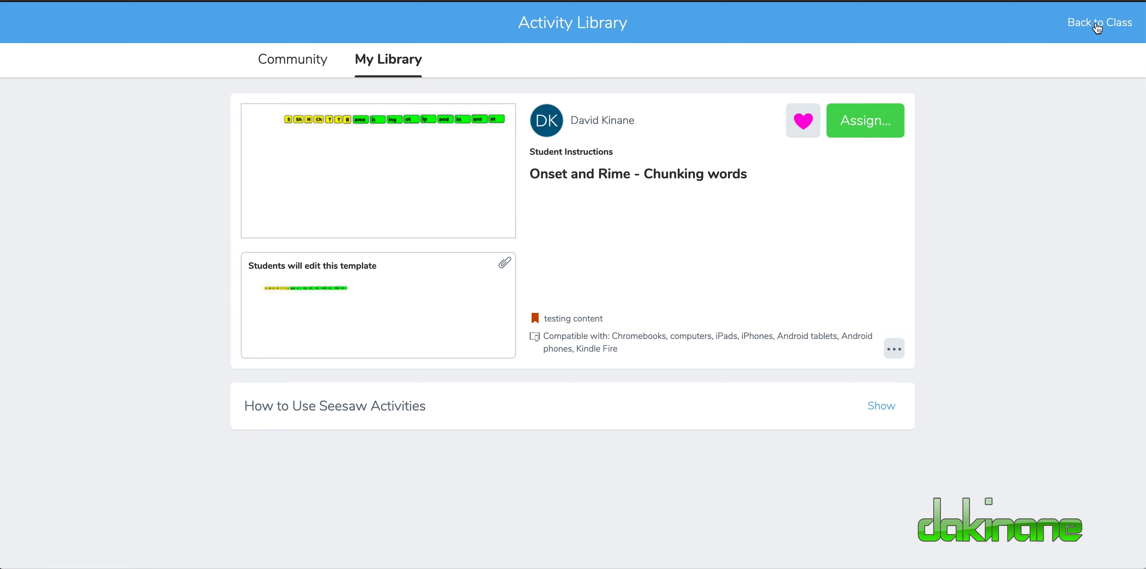
Return to the Room 4 - 2020 class and start a response to the "Onset and Rime - Chunking words" activity.
click(1098, 28)
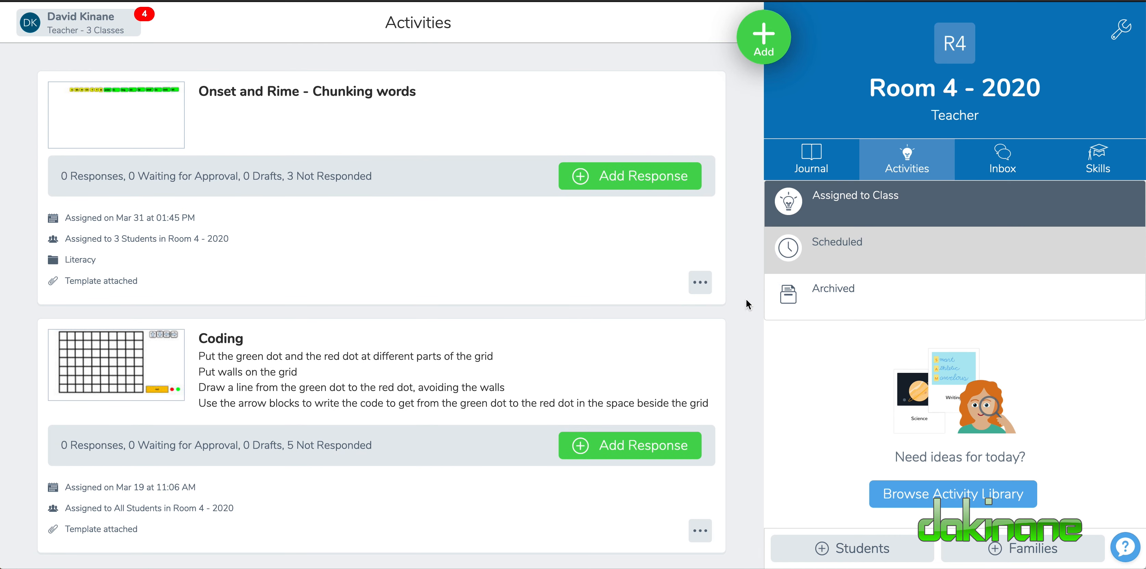
click(623, 178)
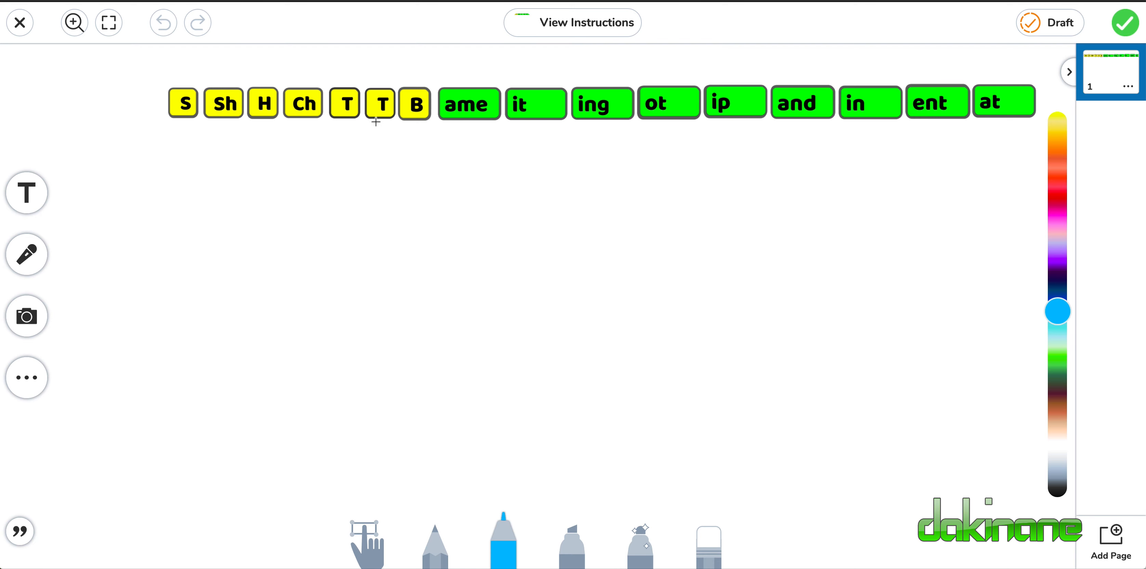
Switch from drawing to moving objects and form the word "Same" from the S and ame tiles in the blank area below the tile row.
mouse_move(377, 104)
mouse_down()
mouse_move(353, 225)
mouse_move(365, 192)
mouse_up()
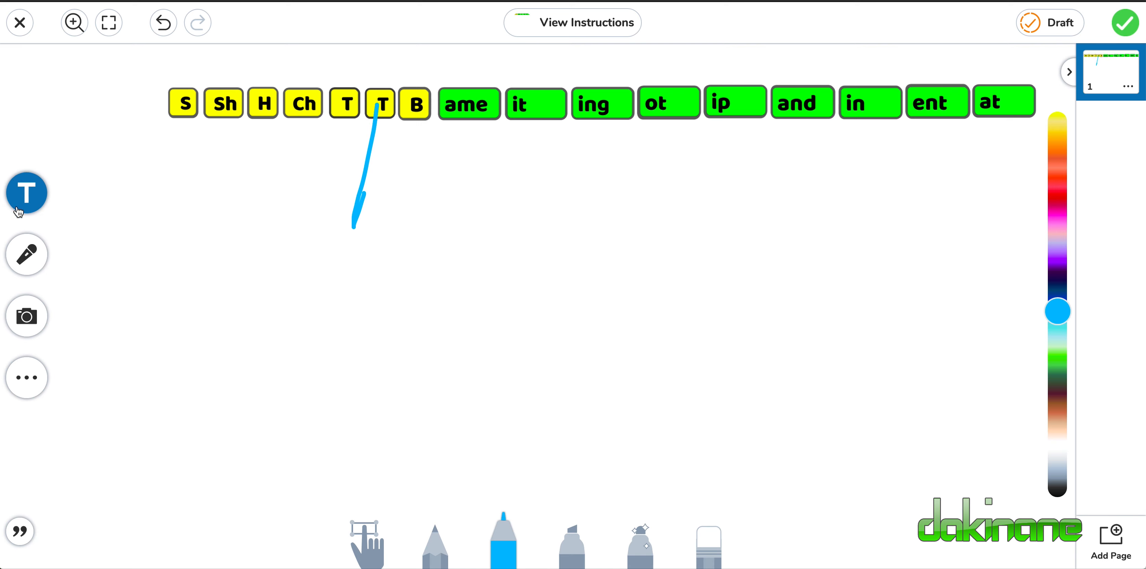
click(25, 379)
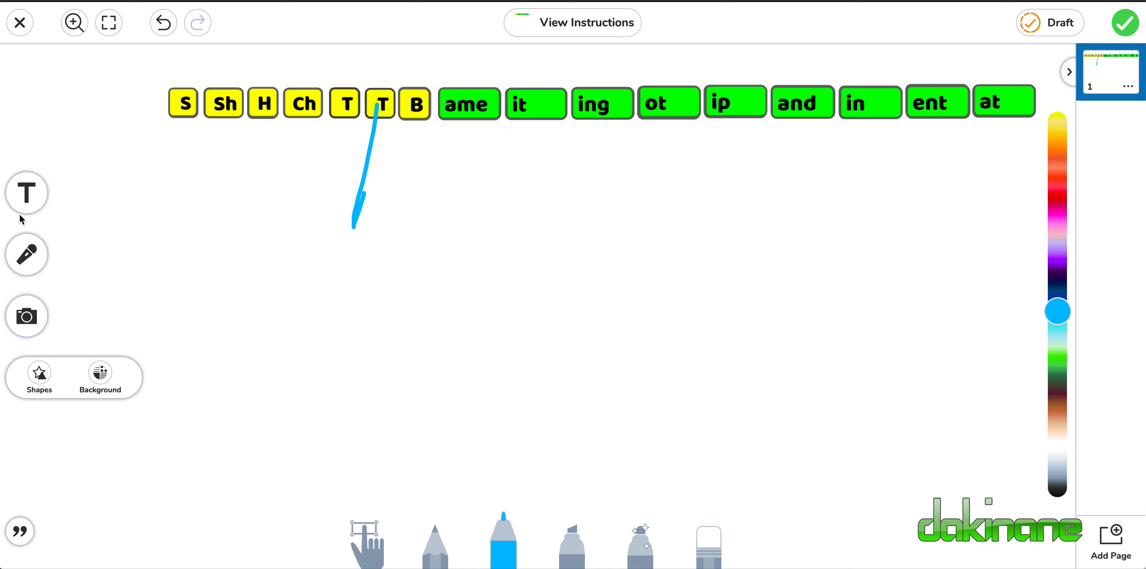
click(25, 192)
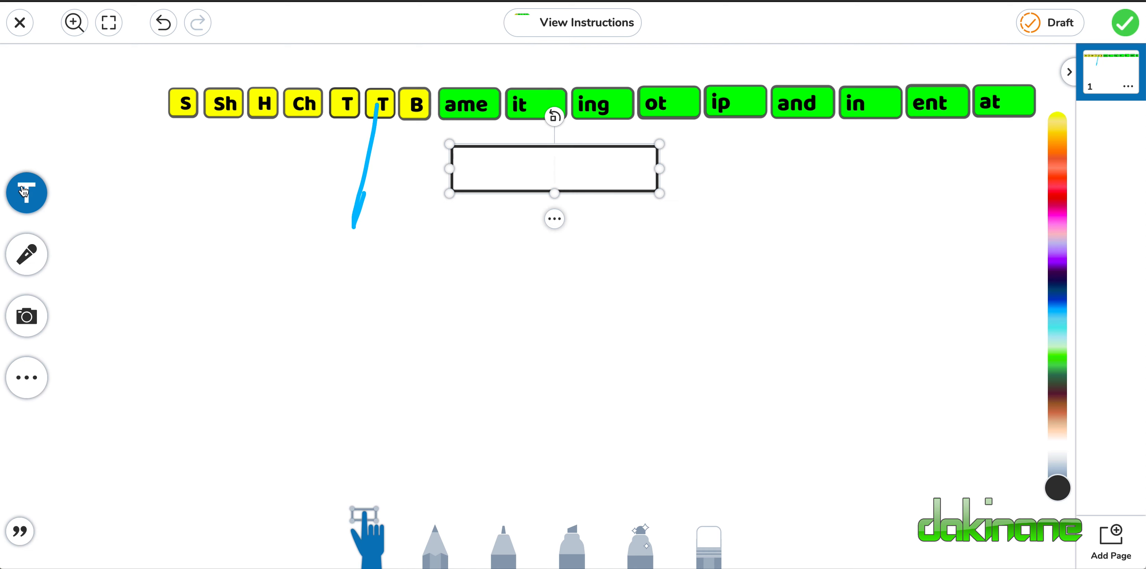
click(177, 115)
drag(192, 101, 270, 288)
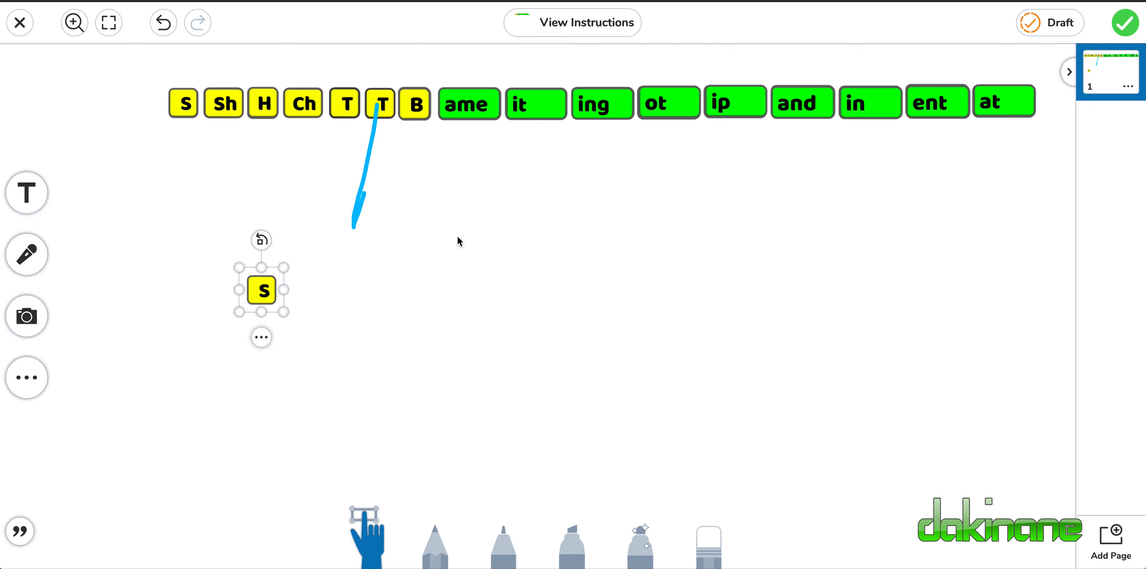
drag(463, 105, 304, 290)
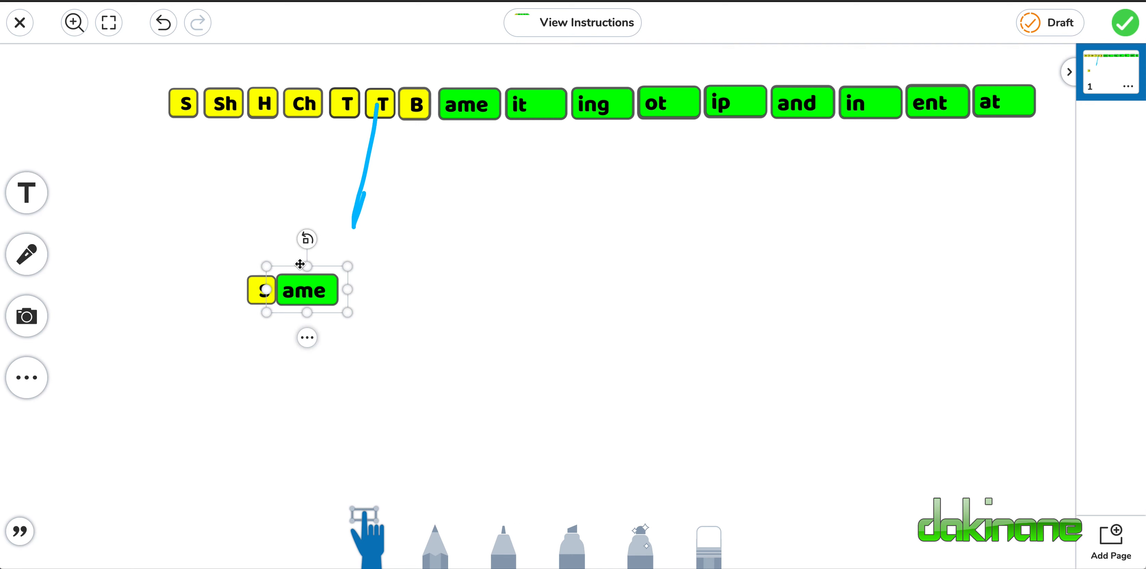
Form the words "Sit" and "Sing" beneath "Same" using further S tiles with the it and ing tiles.
drag(189, 108, 264, 327)
drag(539, 100, 309, 317)
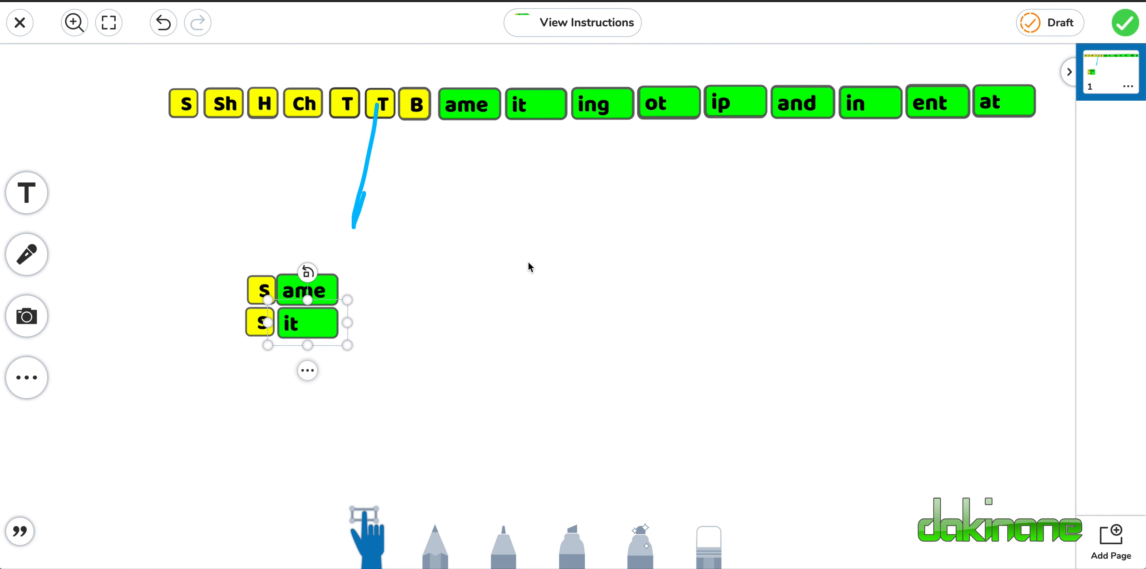
drag(594, 104, 300, 358)
drag(190, 110, 273, 390)
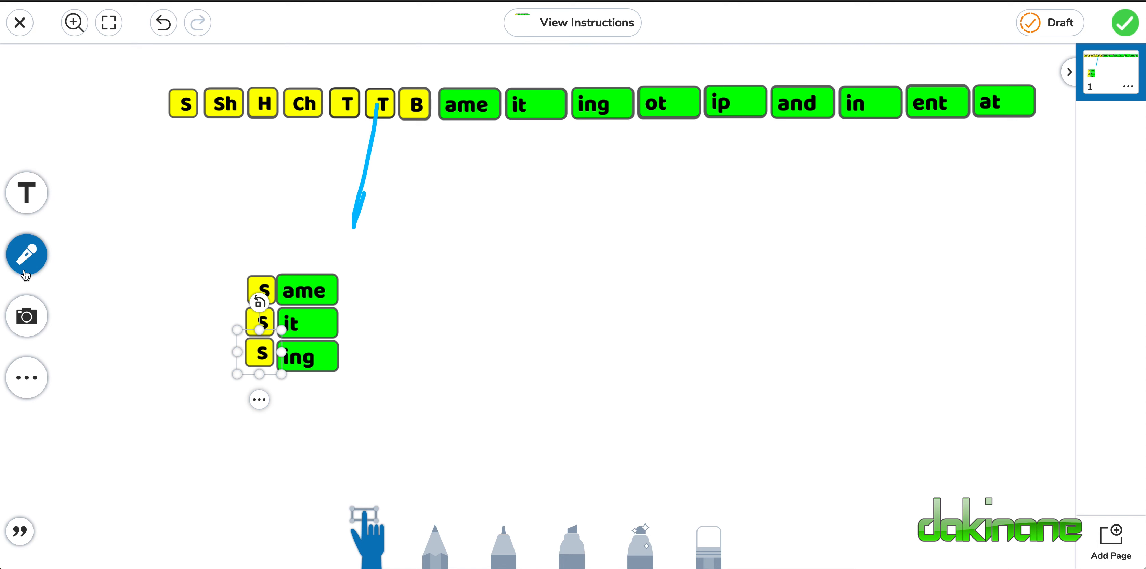
Start a voice recording of the response and circle the three stacked words with the yellow highlighter.
click(27, 255)
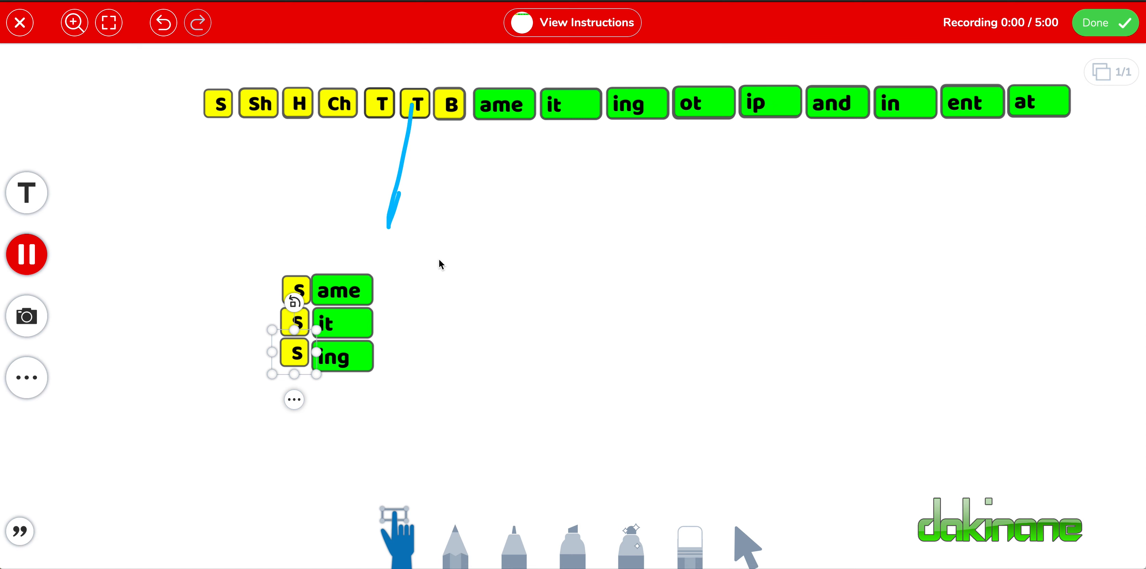
click(454, 318)
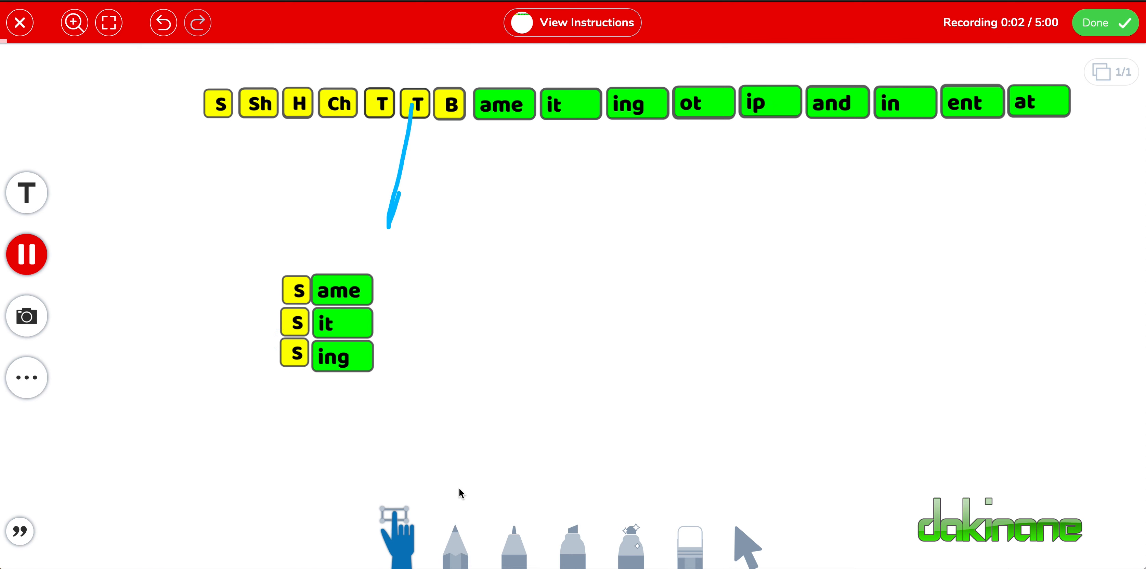
click(580, 542)
mouse_move(358, 261)
mouse_down()
mouse_move(307, 258)
mouse_move(271, 303)
mouse_move(372, 266)
mouse_move(308, 267)
mouse_move(294, 346)
mouse_move(387, 310)
mouse_move(296, 329)
mouse_move(276, 352)
mouse_move(374, 335)
mouse_up()
Switch back to moving objects and form the word "Sip" from the S and ip tiles beside the highlighted words.
click(28, 194)
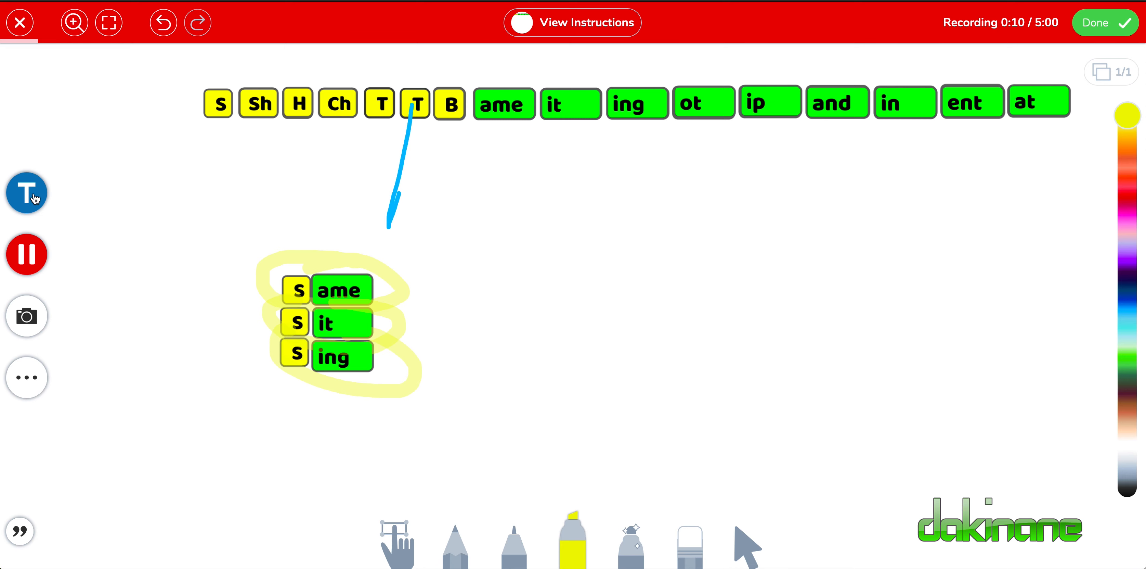
click(206, 148)
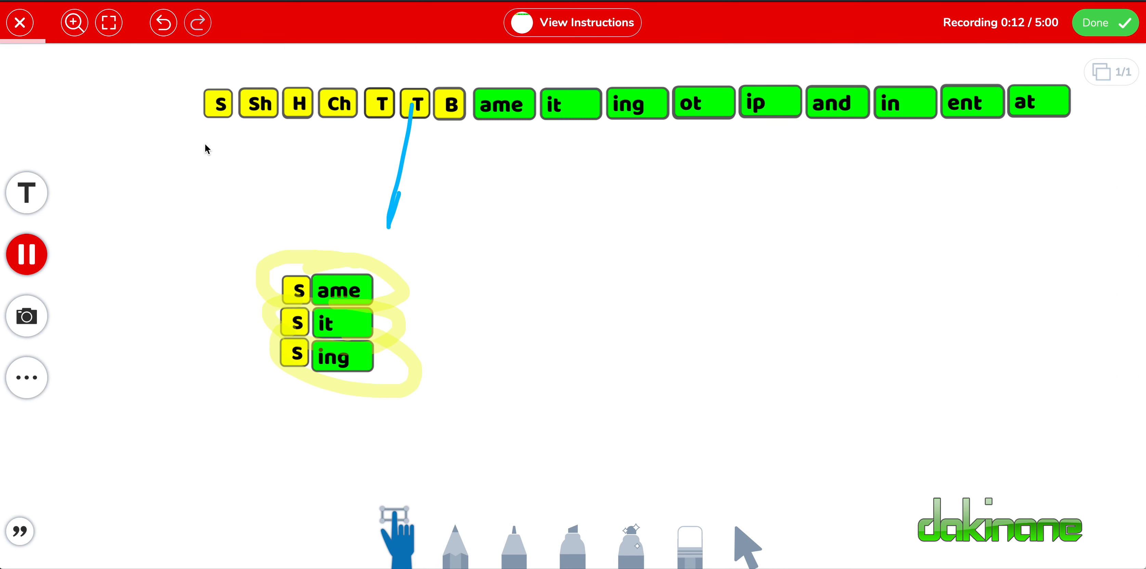
click(27, 194)
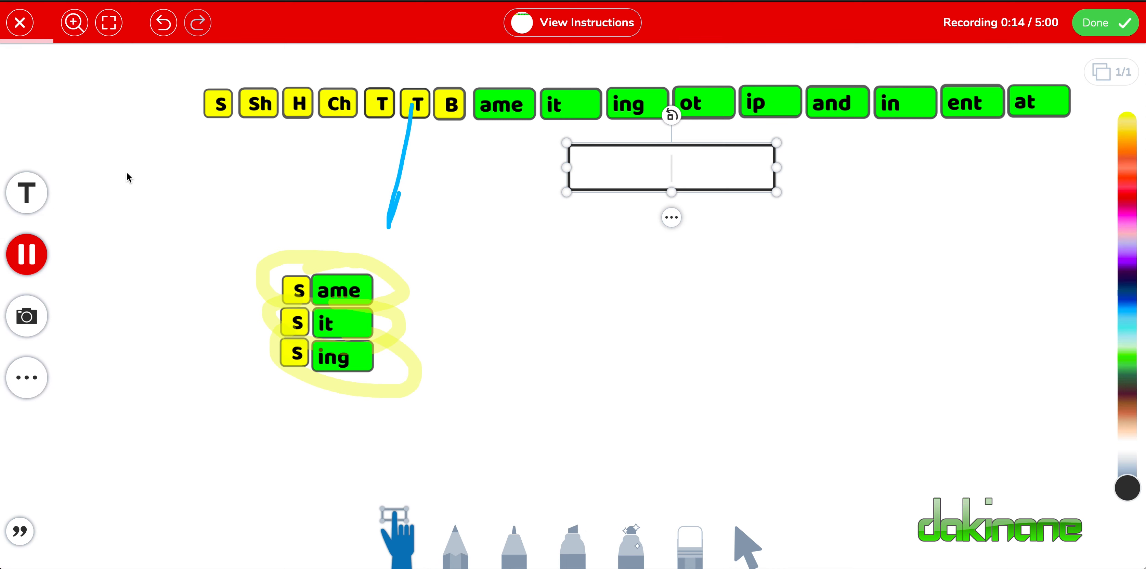
click(220, 106)
drag(219, 105, 482, 261)
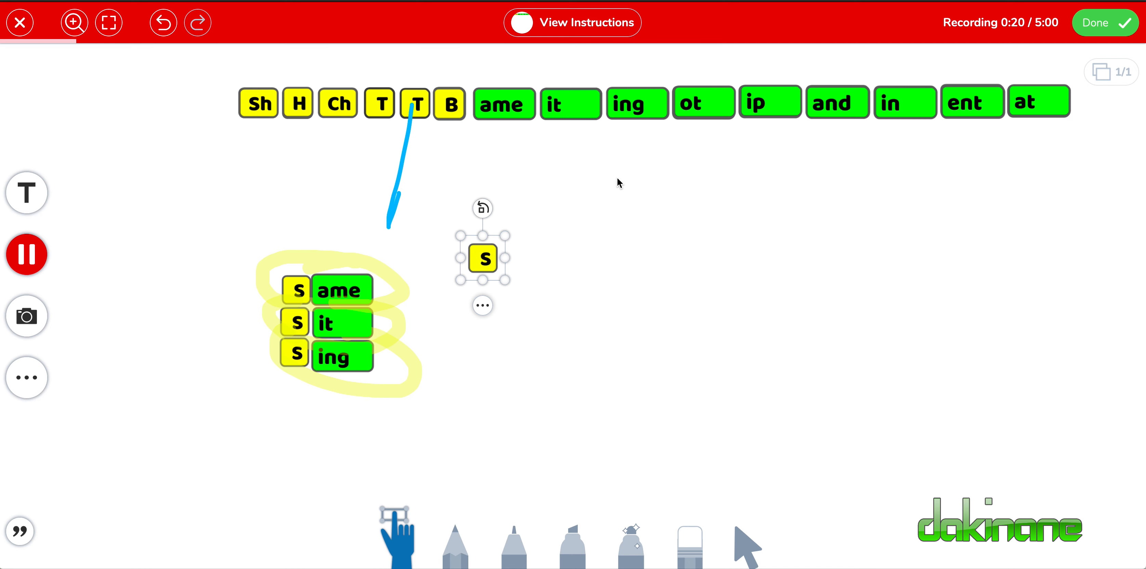
drag(768, 110, 527, 261)
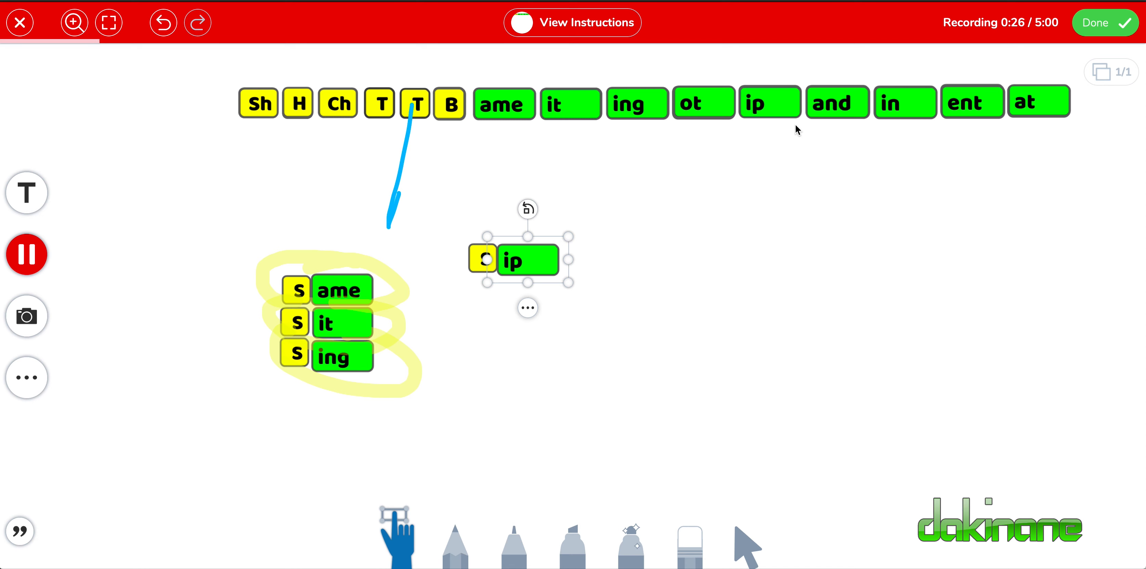
click(494, 404)
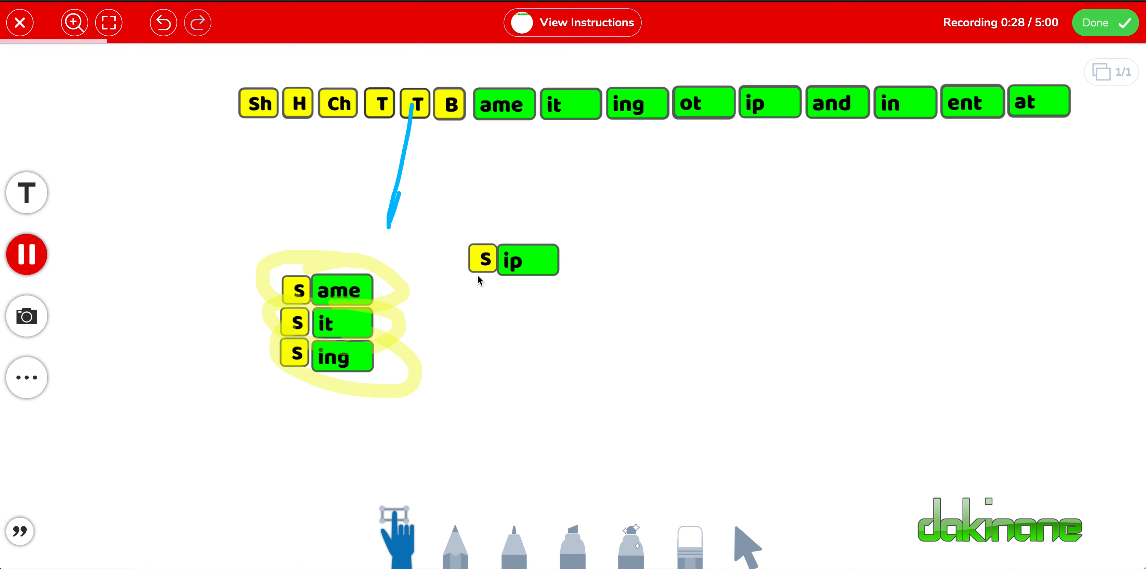
Duplicate the S tile of "Sip" and form a second "Sip" beneath the first with another ip tile.
click(484, 265)
key(super+v)
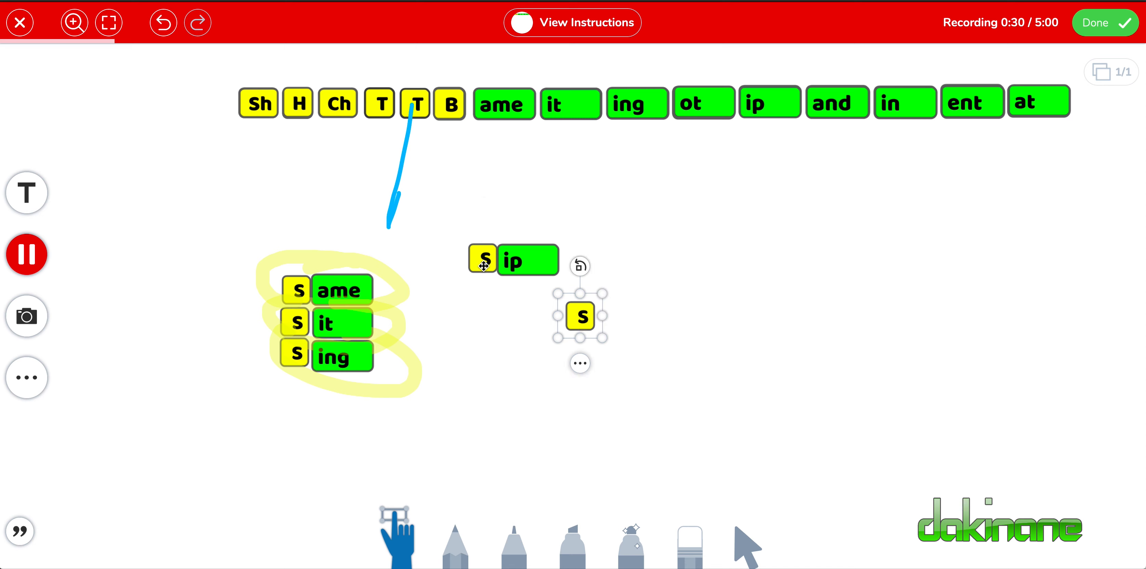
drag(580, 309, 481, 290)
drag(758, 110, 516, 304)
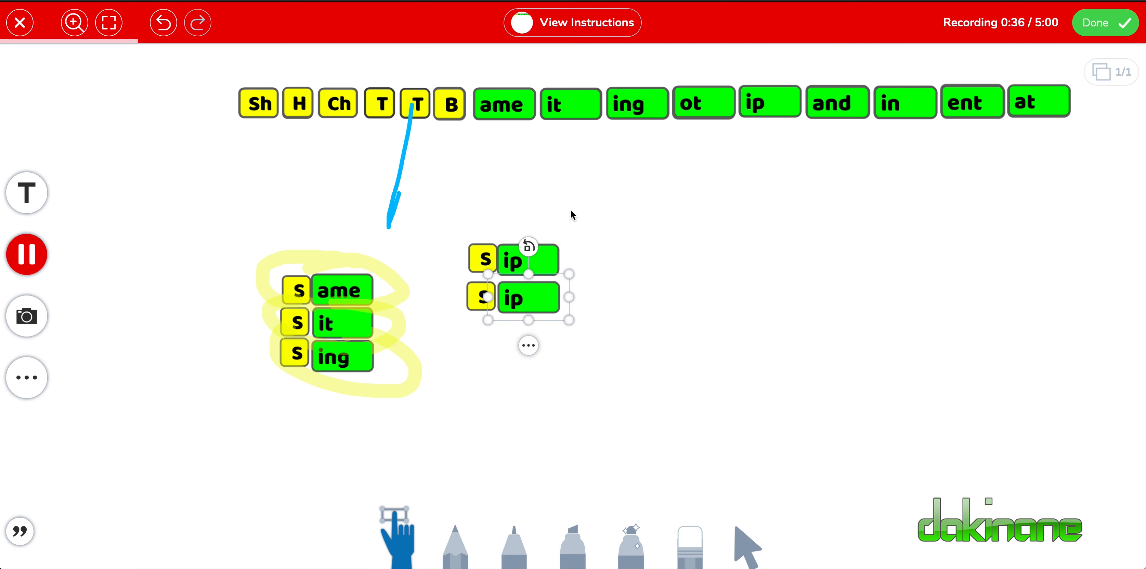
Pause and finish the voice recording, play back its opening seconds and stop the playback.
click(38, 261)
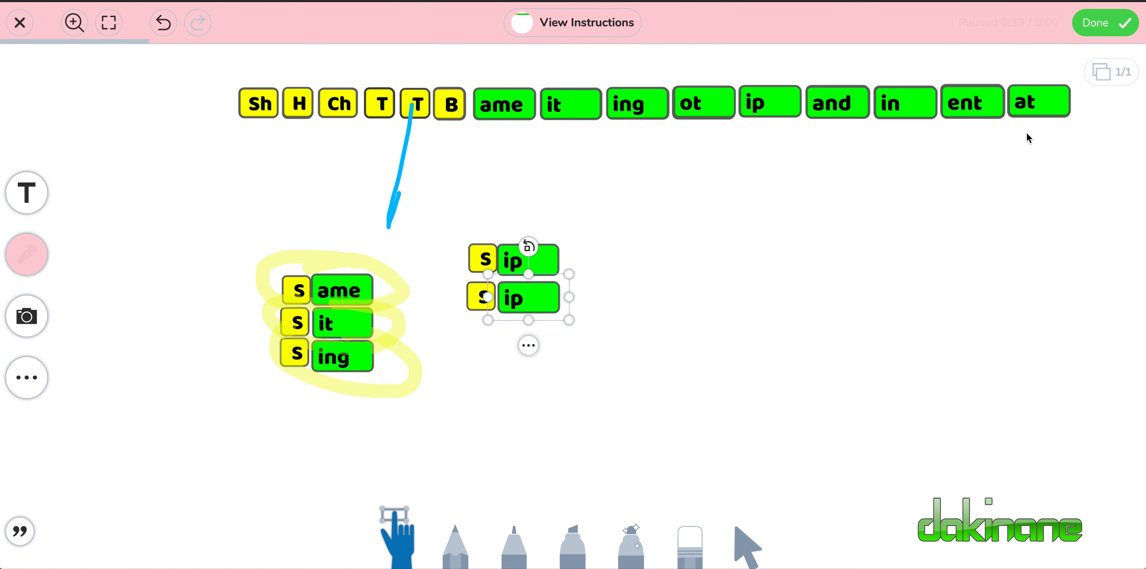
click(1101, 25)
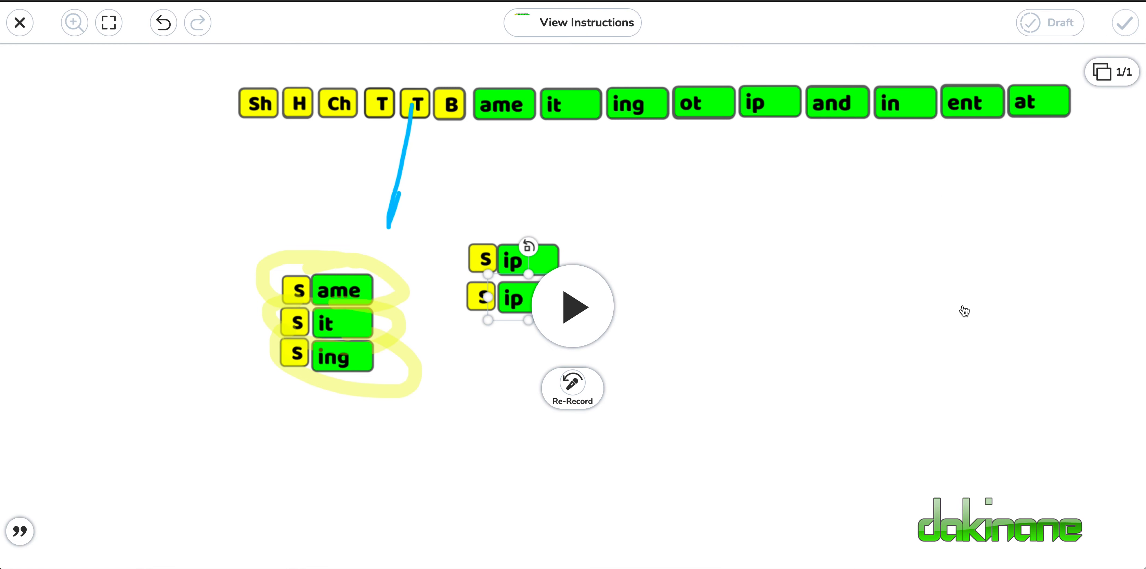
click(587, 324)
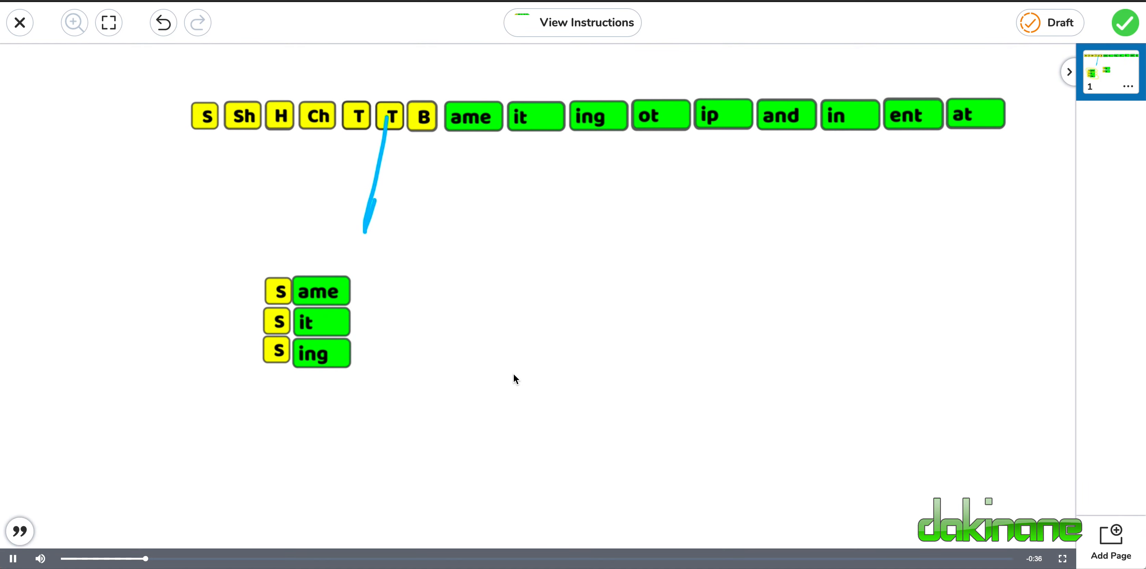
click(12, 560)
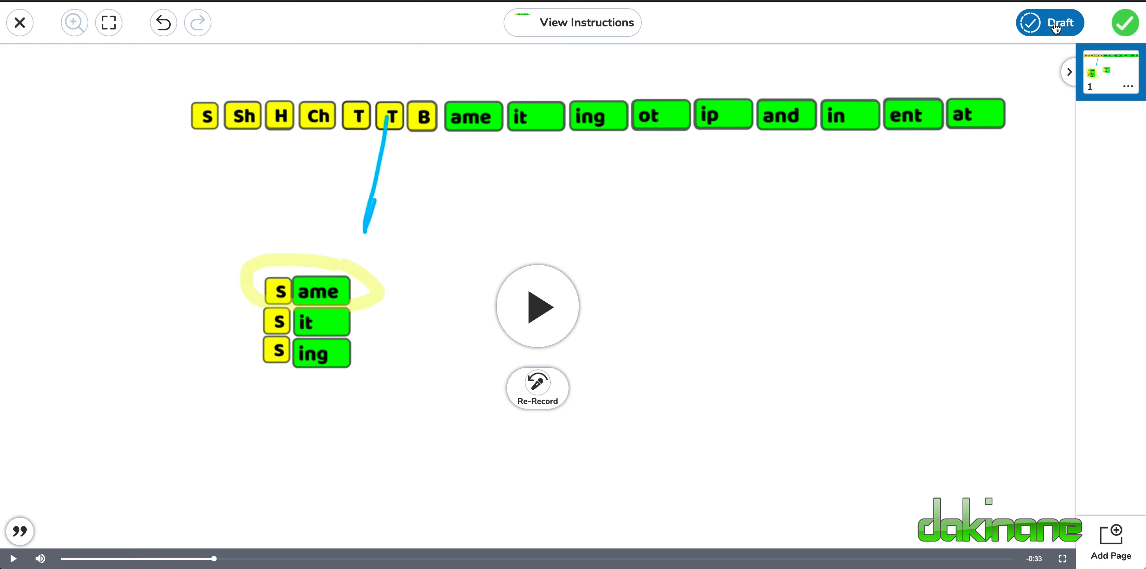
Close the response and delete its unsaved changes.
click(28, 28)
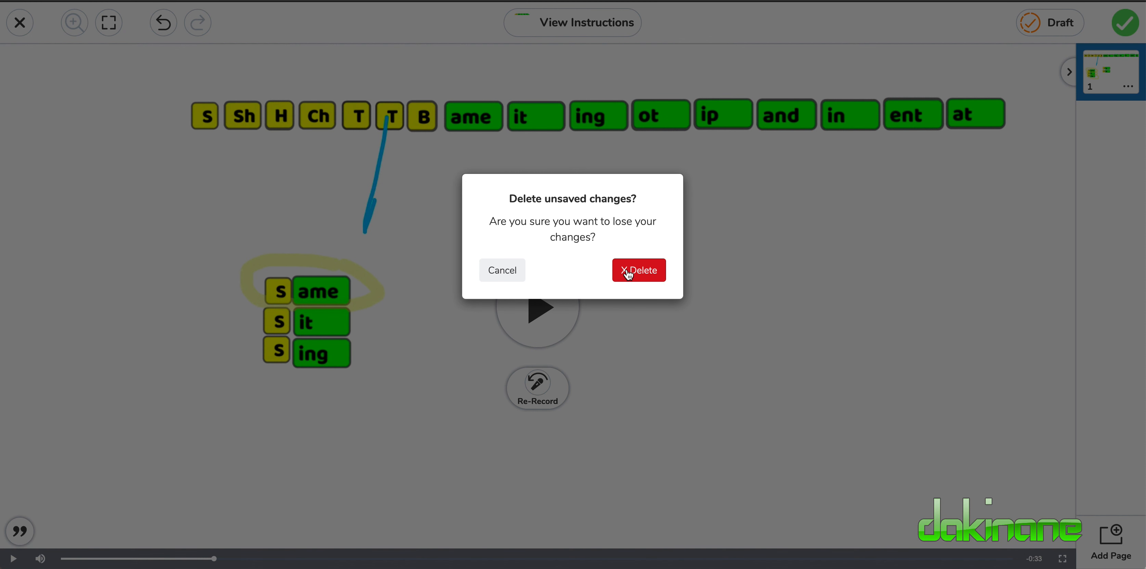
click(630, 274)
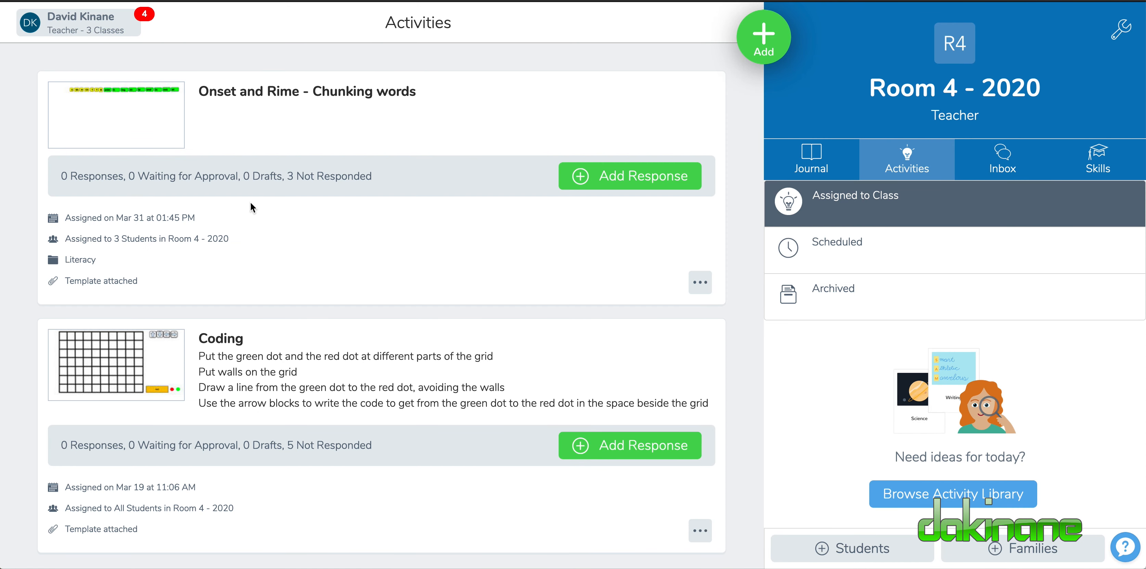